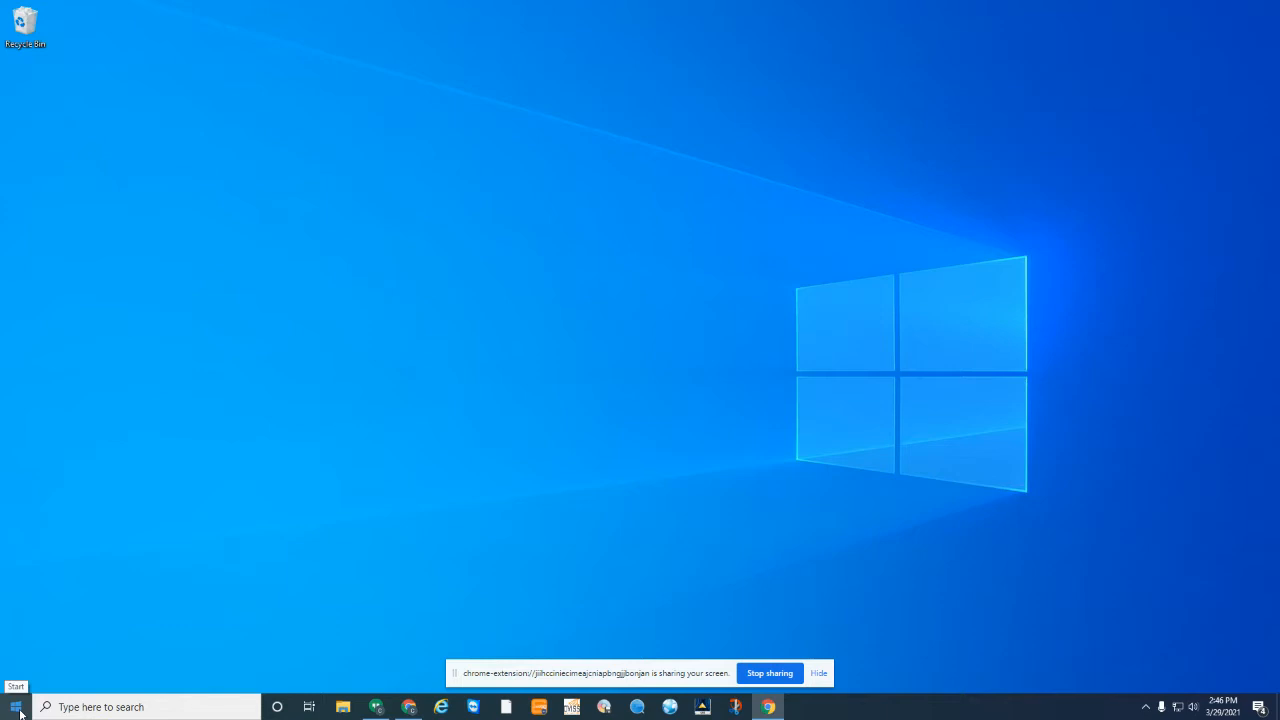
Launch the OVISS ProS VMS client from its program folder
{"action": "scroll", "coordinate": [151, 517], "scroll_direction": "down", "scroll_amount": 4}
{"action": "scroll", "coordinate": [155, 508], "scroll_direction": "down", "scroll_amount": 5}
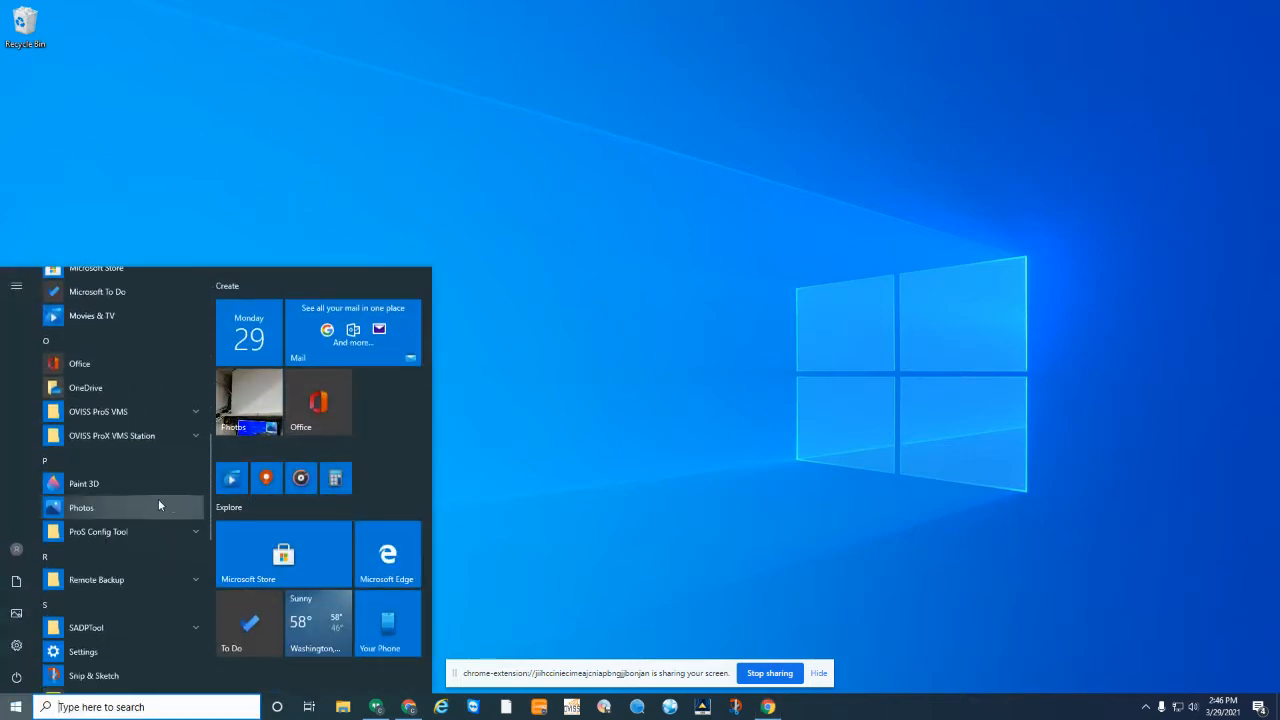
{"action": "left_click", "coordinate": [174, 411]}
{"action": "left_click", "coordinate": [92, 436]}
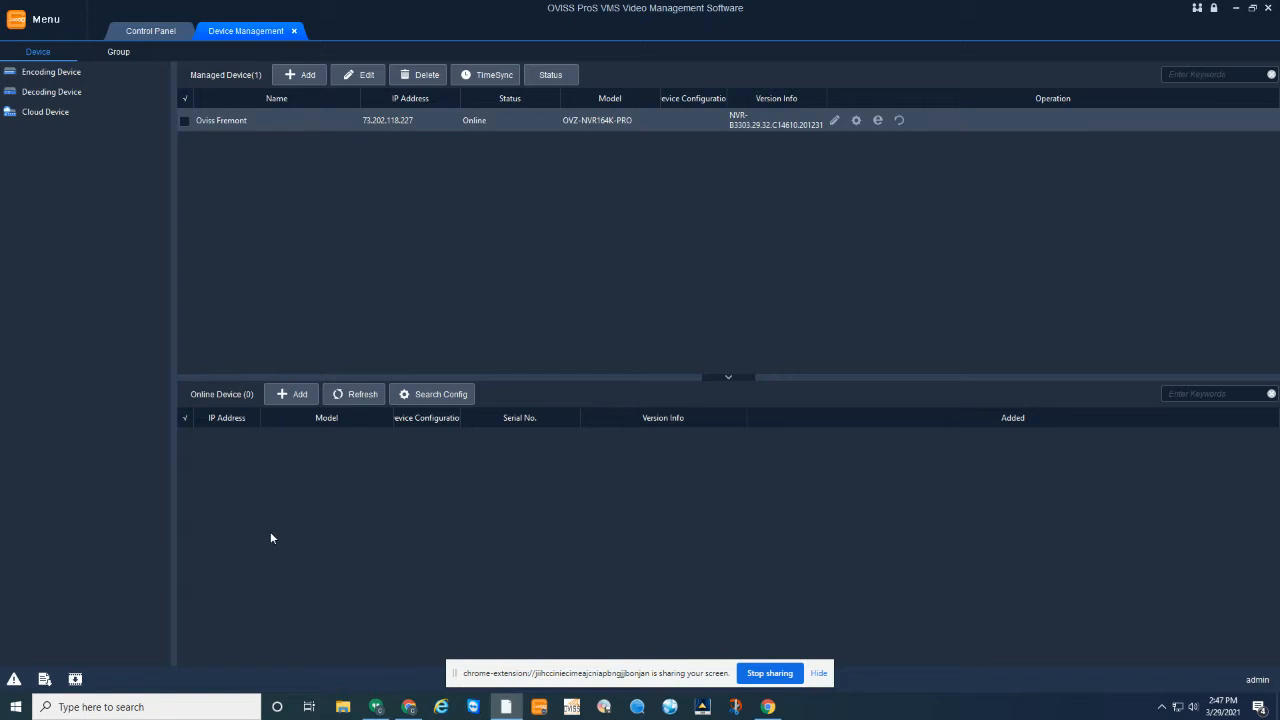
Look over the cloud devices and encoding devices in Device Management, and return to the Control Panel
{"action": "left_click", "coordinate": [51, 116]}
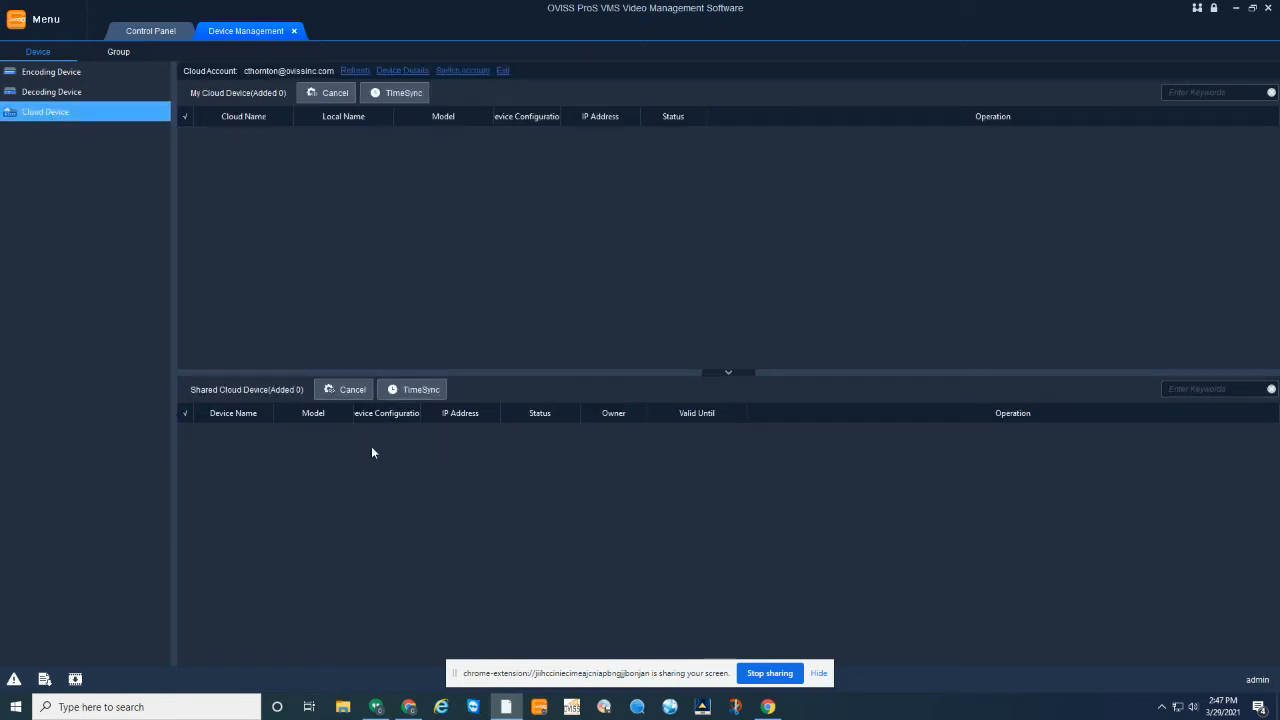
{"action": "left_click", "coordinate": [64, 74]}
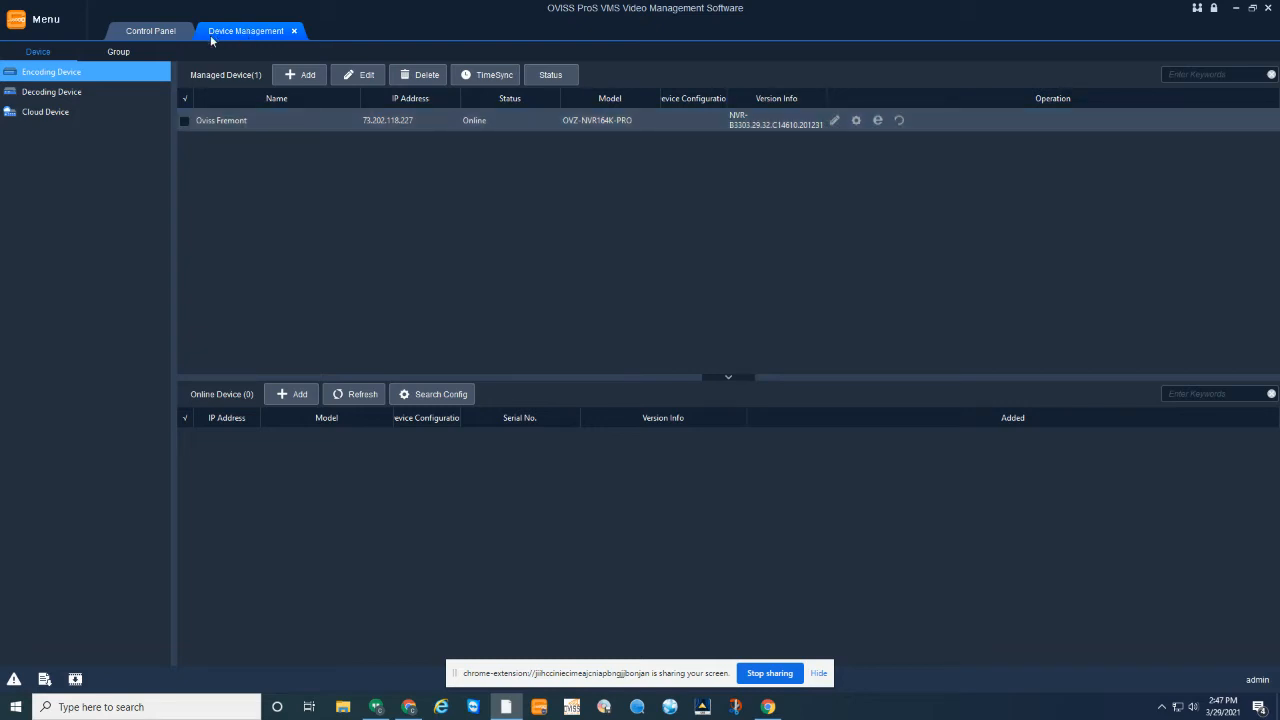
{"action": "left_click", "coordinate": [144, 33]}
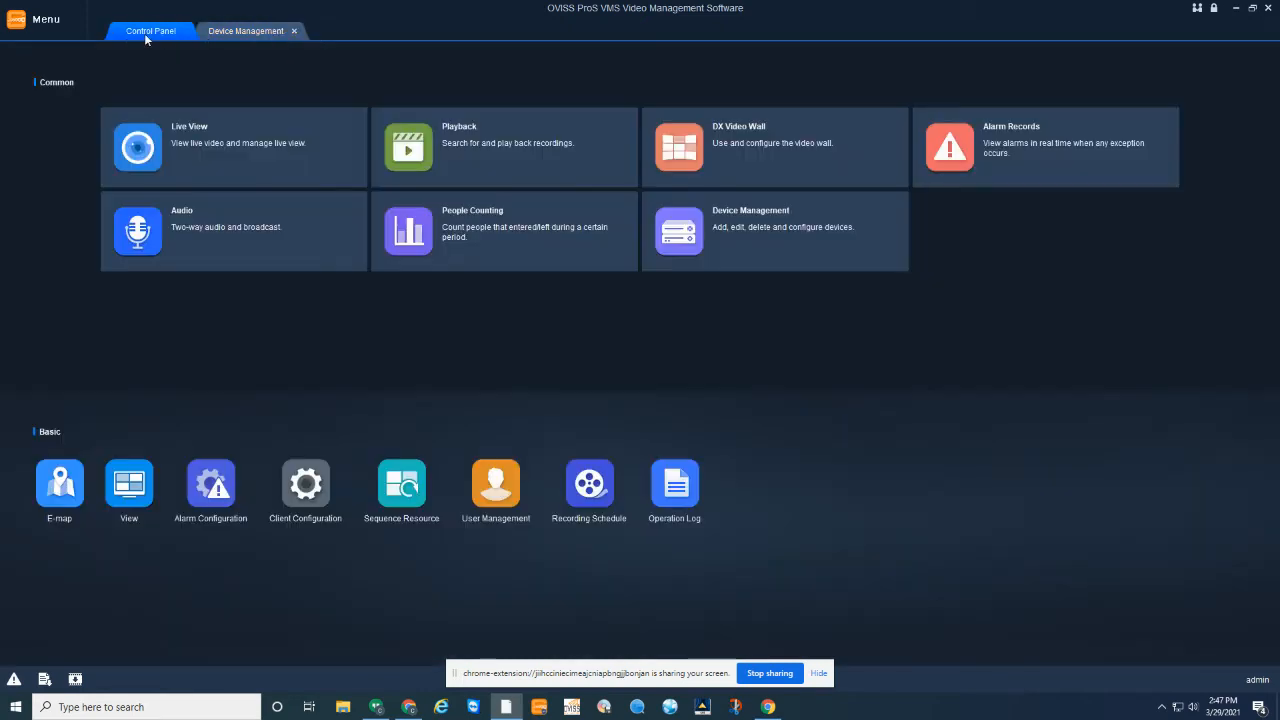
Open Live View, display all cameras of the Oviss Fremont NVR and expand its camera list
{"action": "left_click", "coordinate": [139, 148]}
{"action": "double_click", "coordinate": [141, 150]}
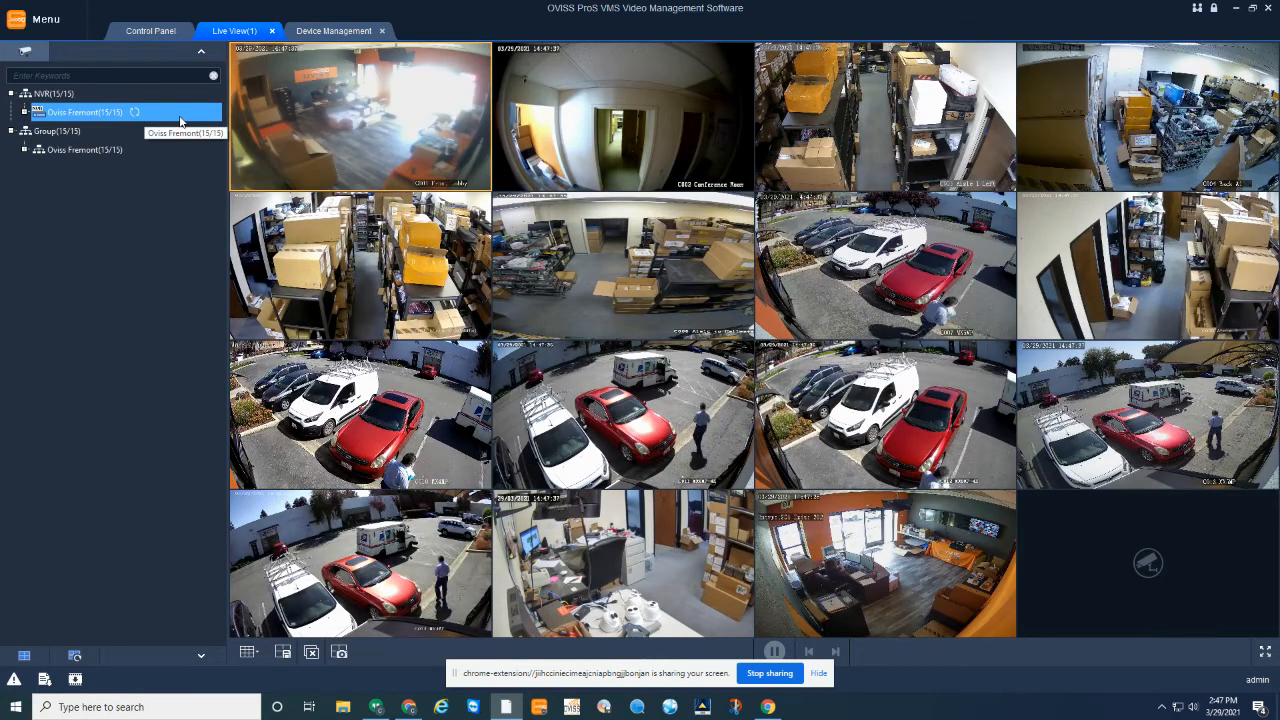
{"action": "left_click", "coordinate": [42, 114]}
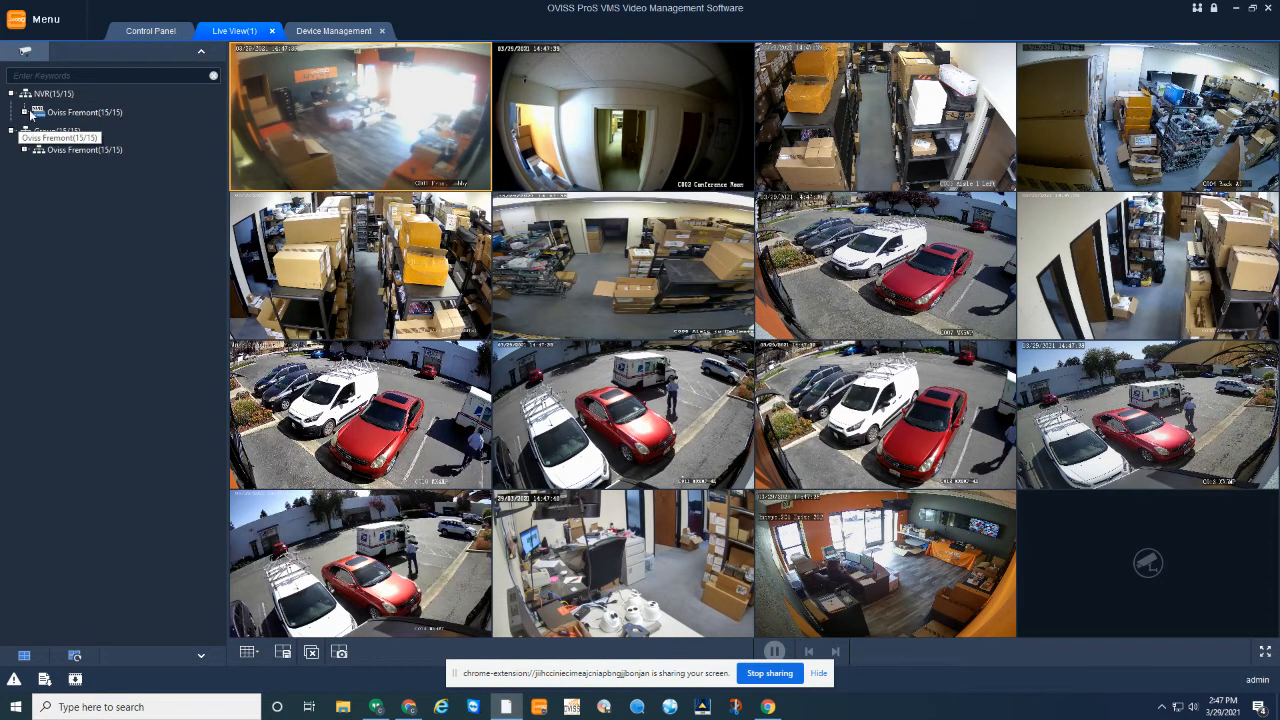
{"action": "double_click", "coordinate": [40, 116]}
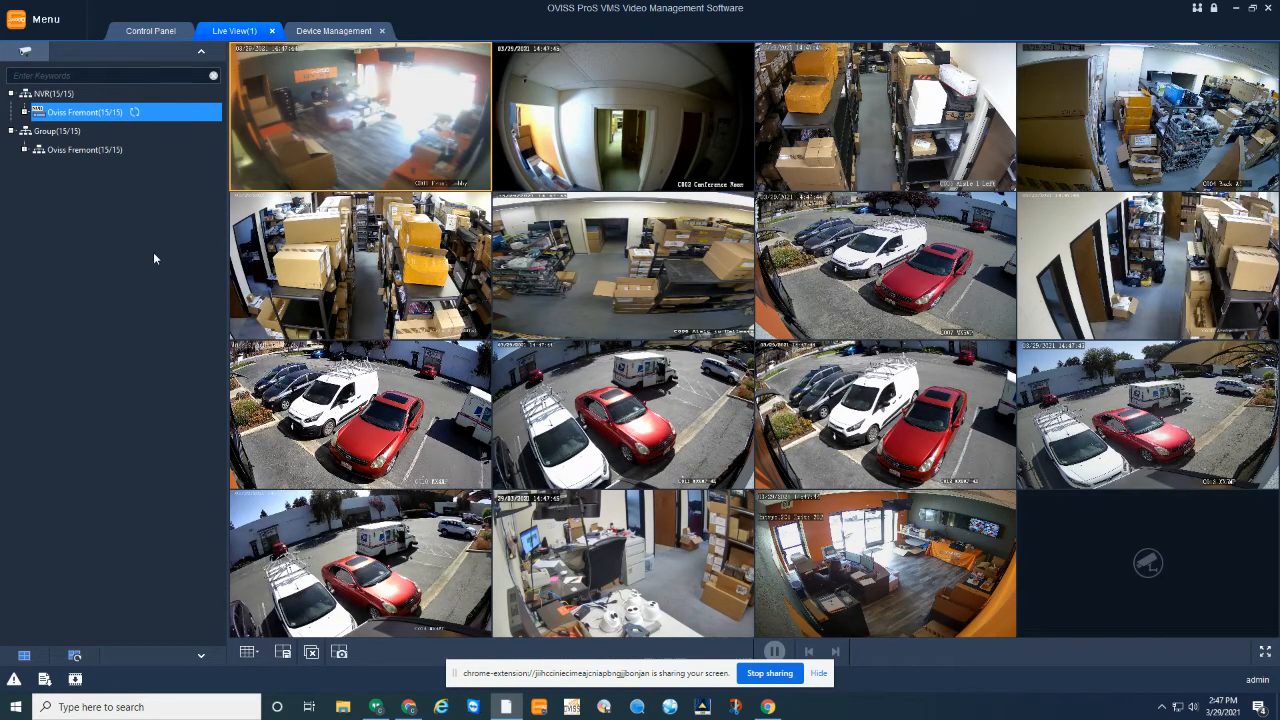
{"action": "left_click", "coordinate": [24, 113]}
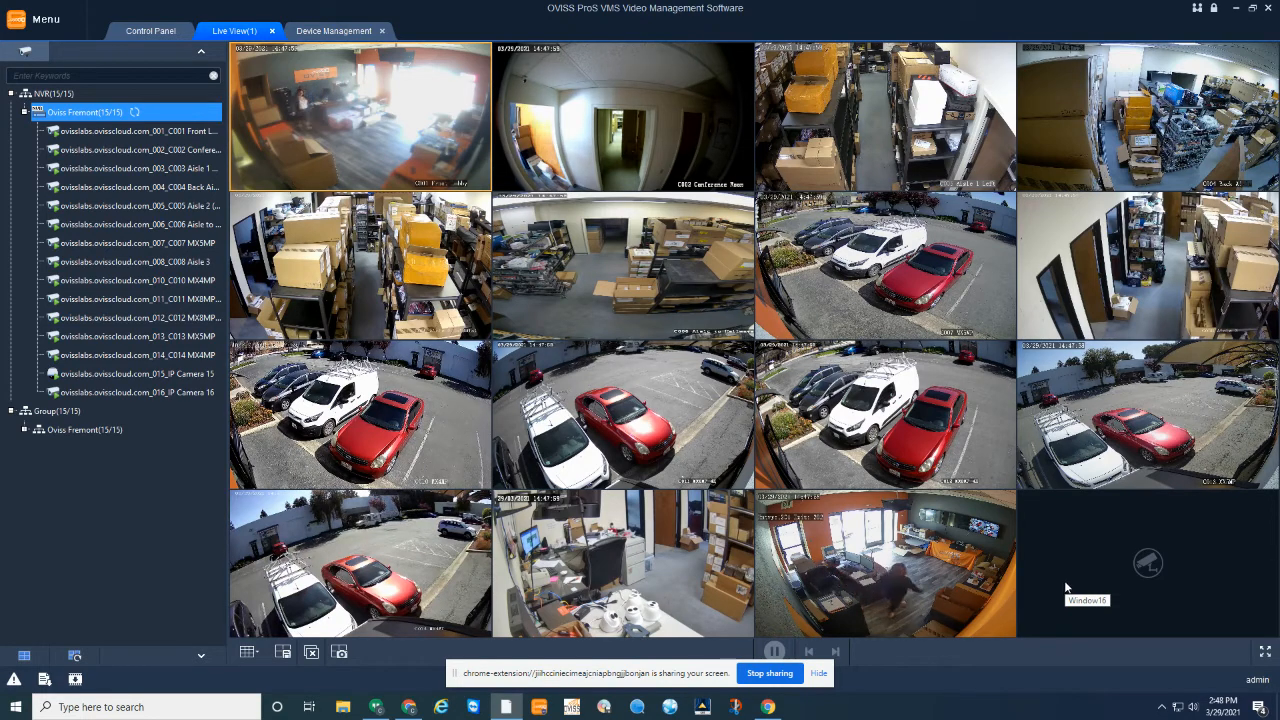
View the C001 Front Lobby camera enlarged and return to the camera grid, twice
{"action": "left_click", "coordinate": [323, 110]}
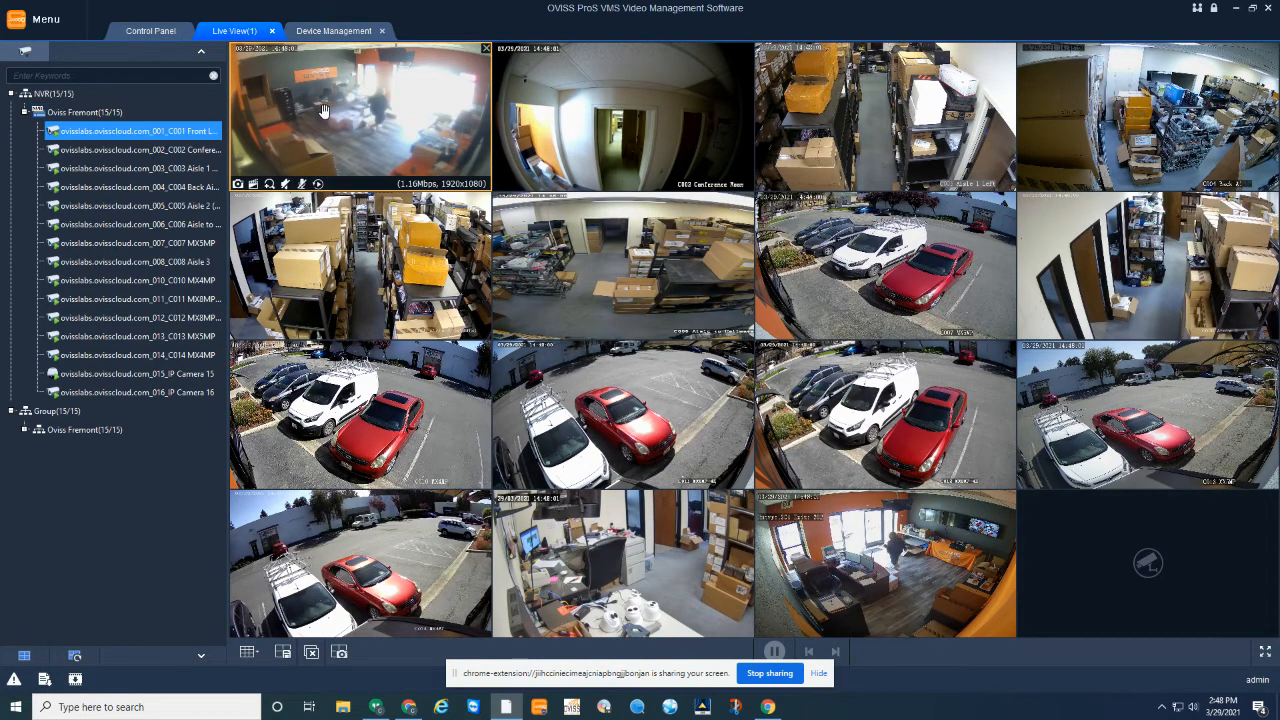
{"action": "double_click", "coordinate": [323, 110]}
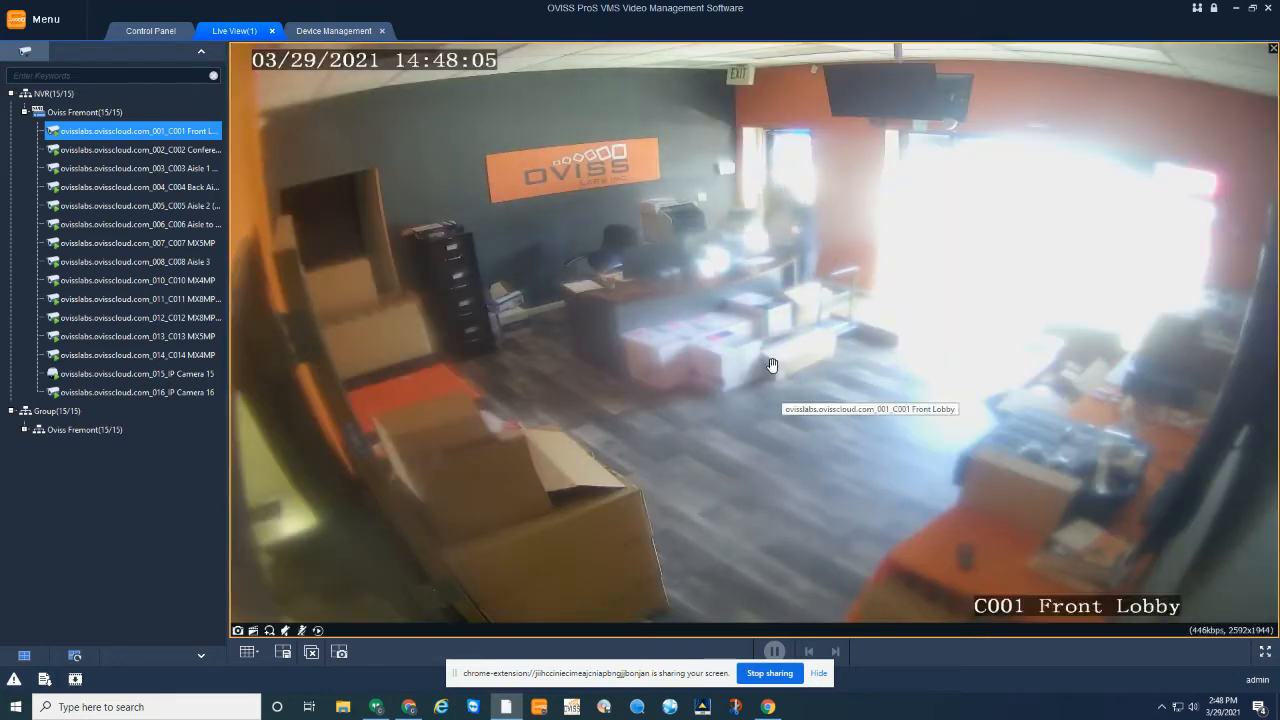
{"action": "double_click", "coordinate": [772, 365]}
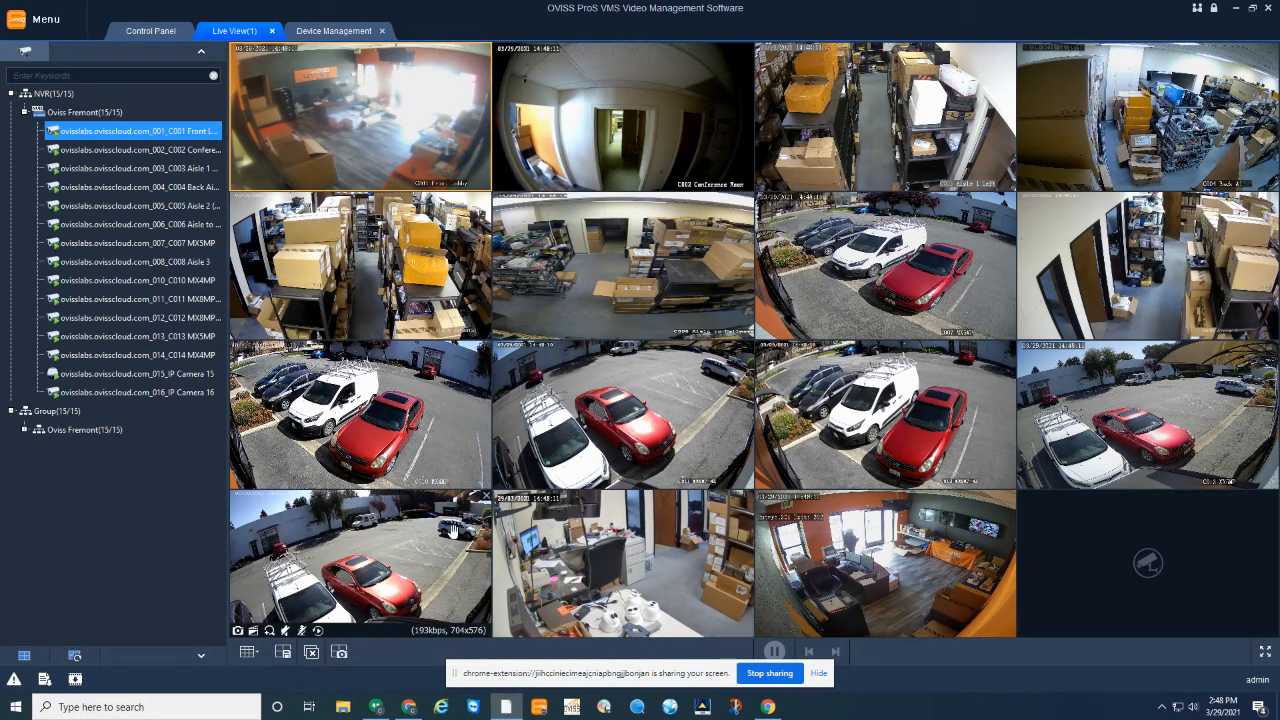
{"action": "double_click", "coordinate": [327, 140]}
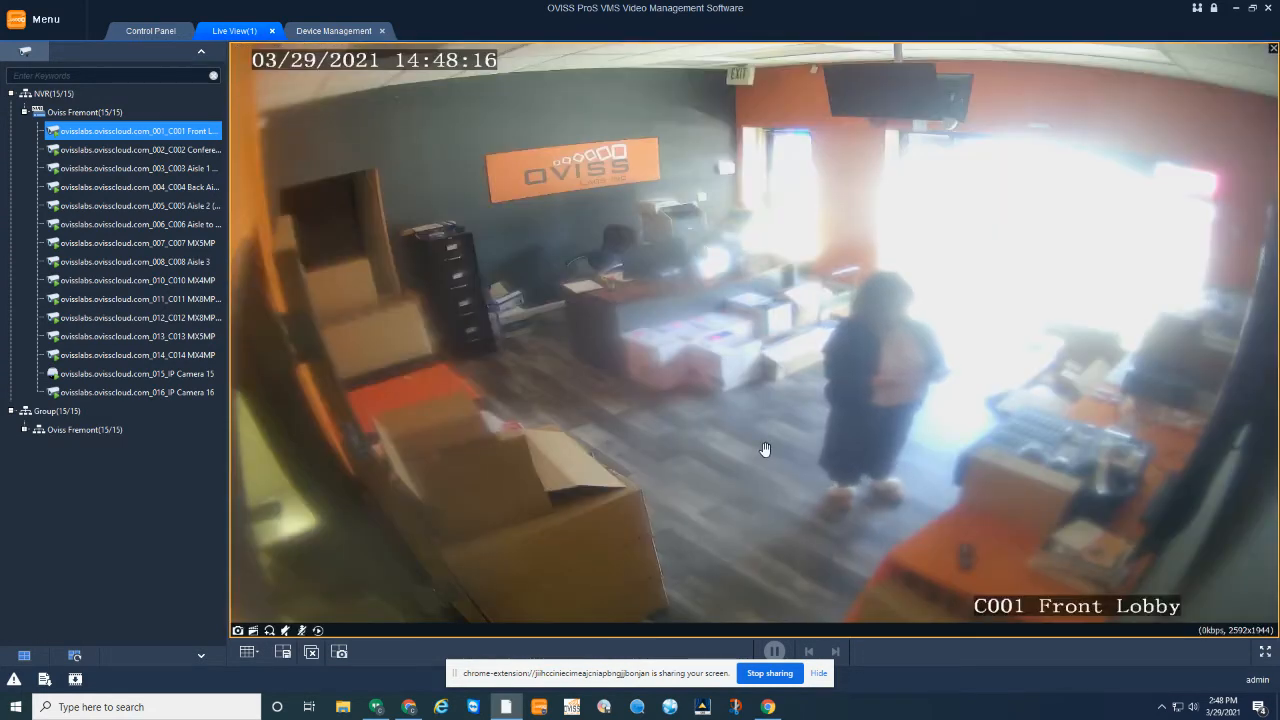
{"action": "double_click", "coordinate": [765, 447]}
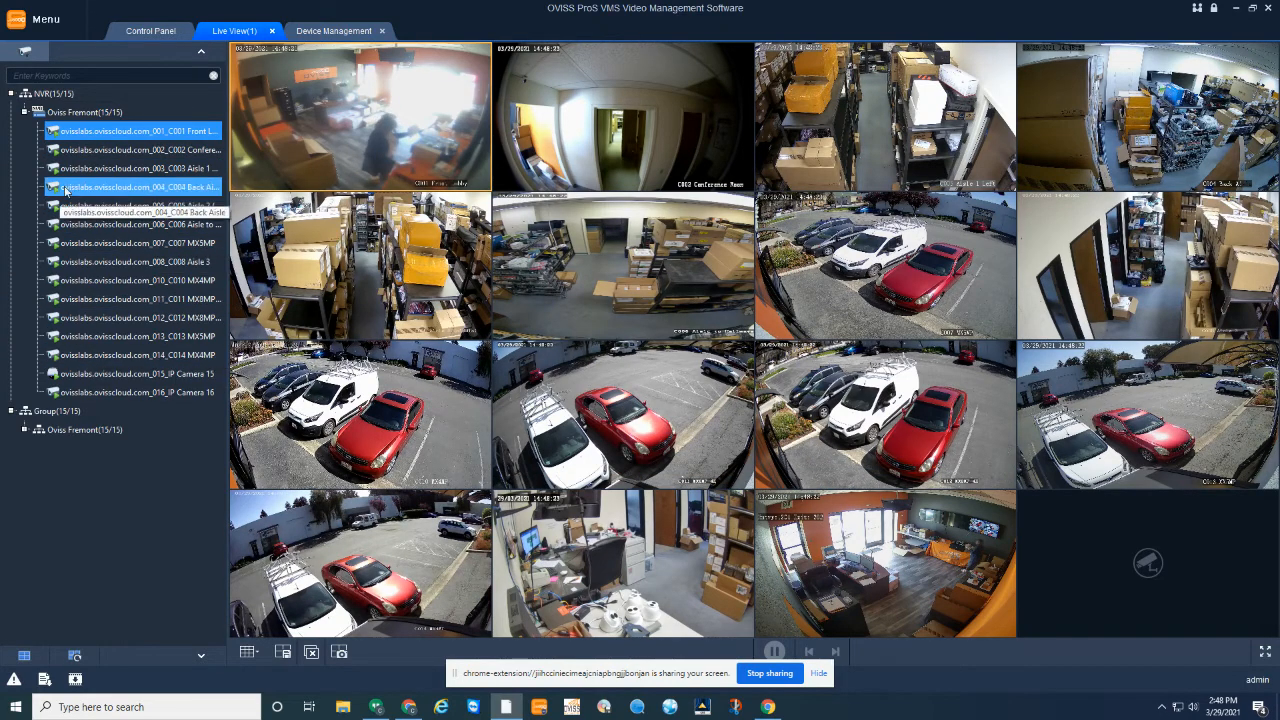
Enlarge the C006 Aisle to Hallways camera and play its Sub stream
{"action": "double_click", "coordinate": [722, 276]}
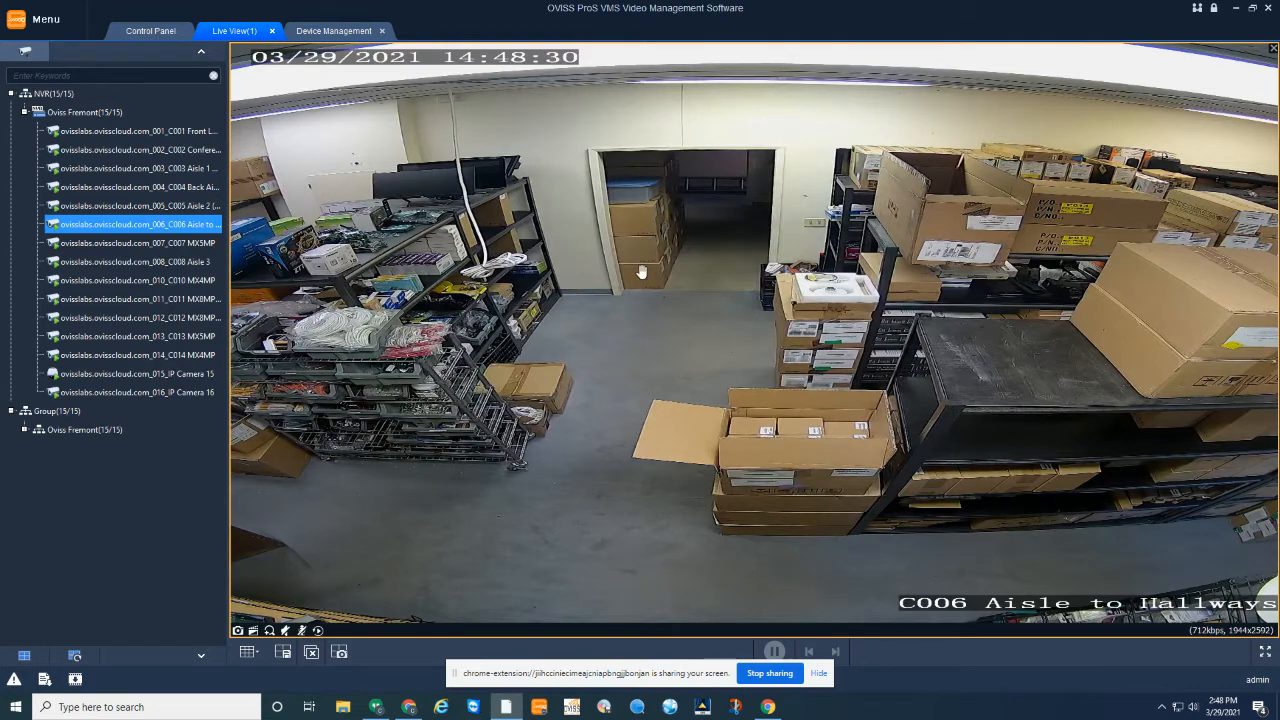
{"action": "right_click", "coordinate": [129, 223]}
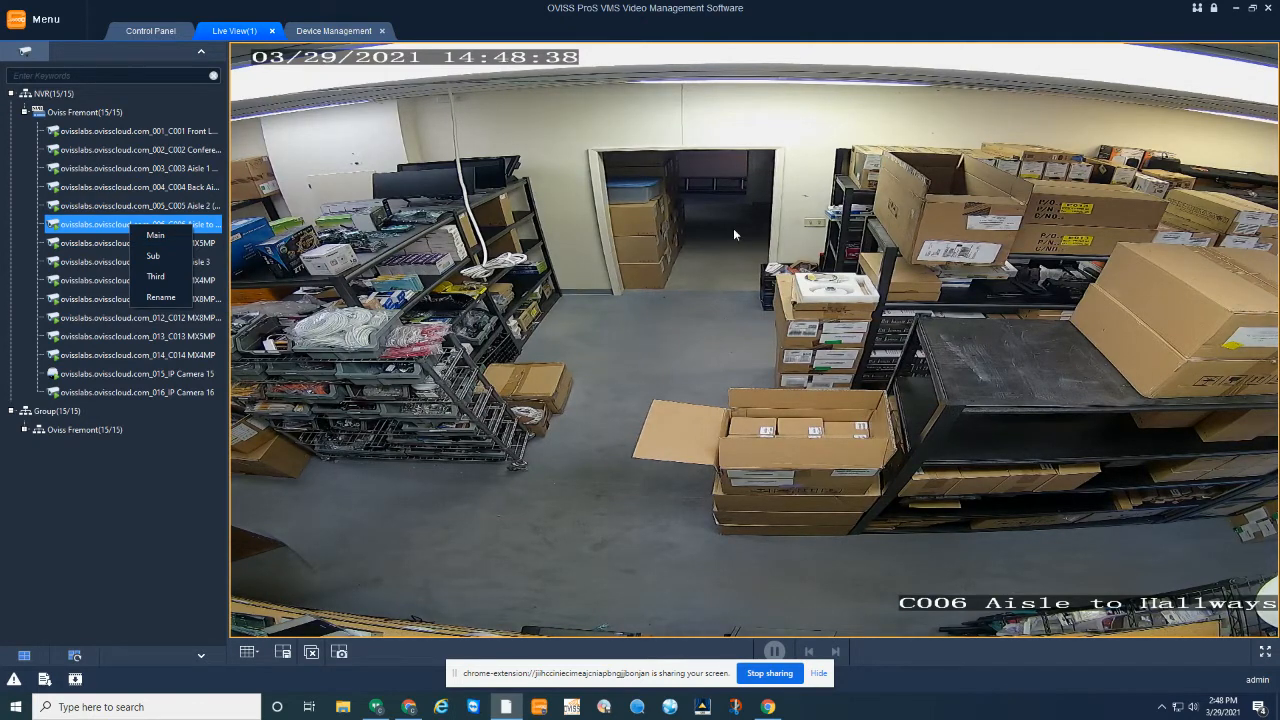
{"action": "left_click", "coordinate": [164, 262]}
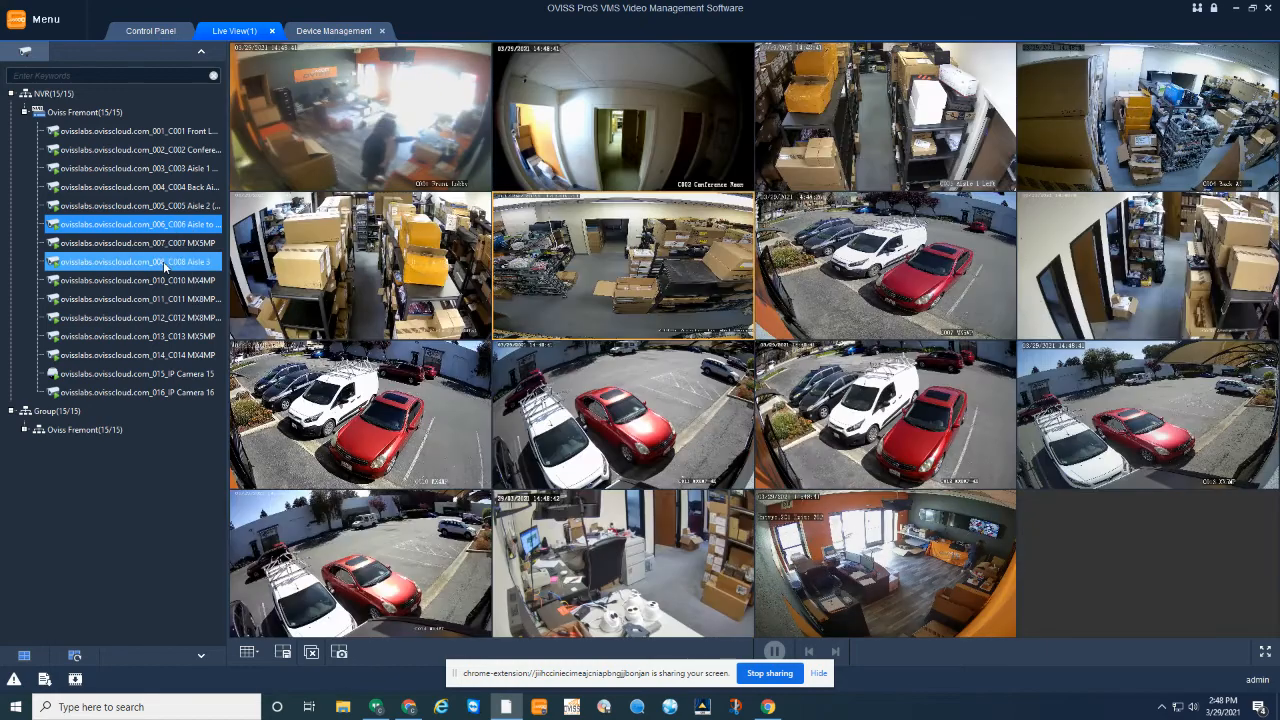
Enlarge the C006 Aisle to Hallways camera again and switch it to the Third stream
{"action": "double_click", "coordinate": [645, 261]}
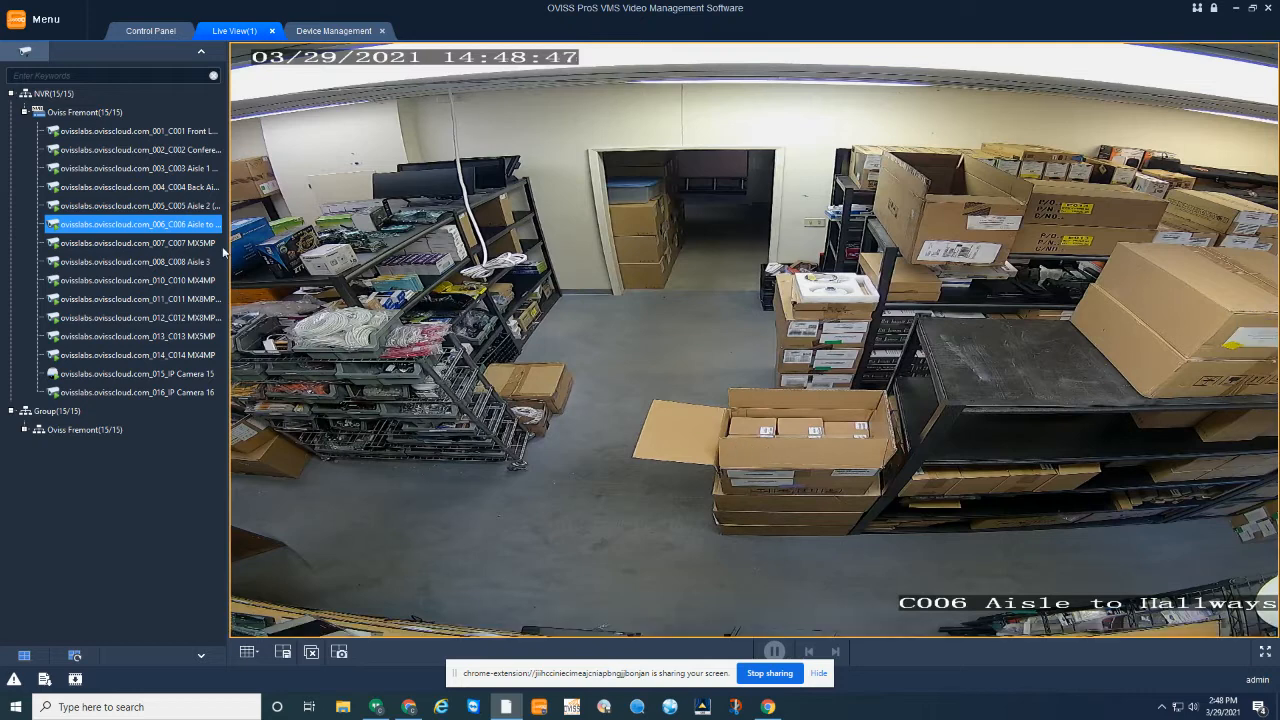
{"action": "right_click", "coordinate": [193, 228]}
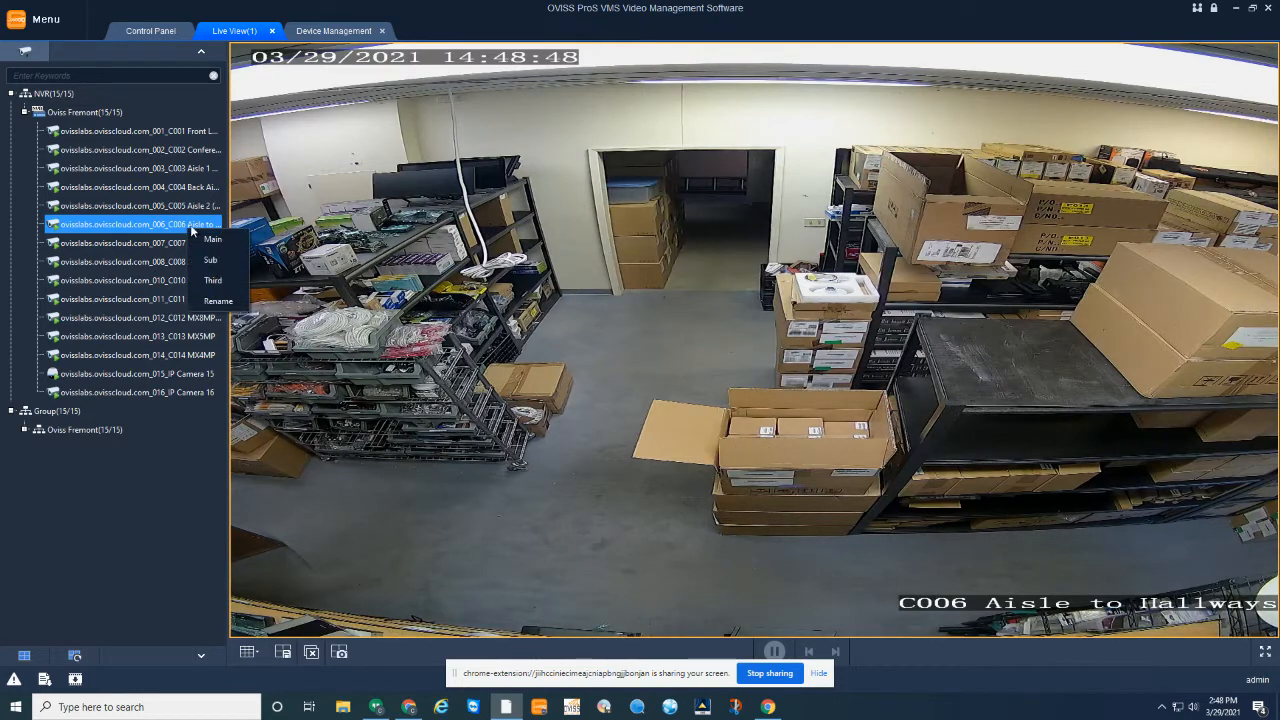
{"action": "left_click", "coordinate": [221, 282]}
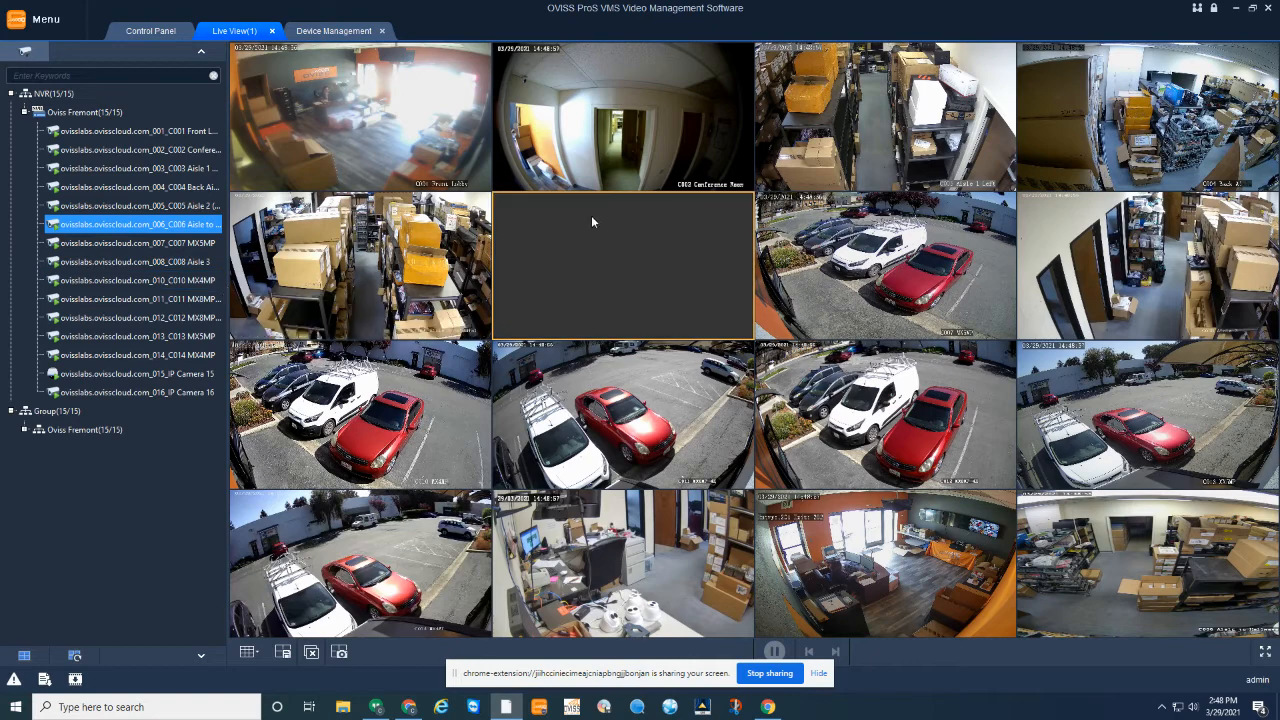
Switch the C006 Aisle to Hallways camera to the Main stream and redisplay all Oviss Fremont cameras in the grid
{"action": "double_click", "coordinate": [630, 265]}
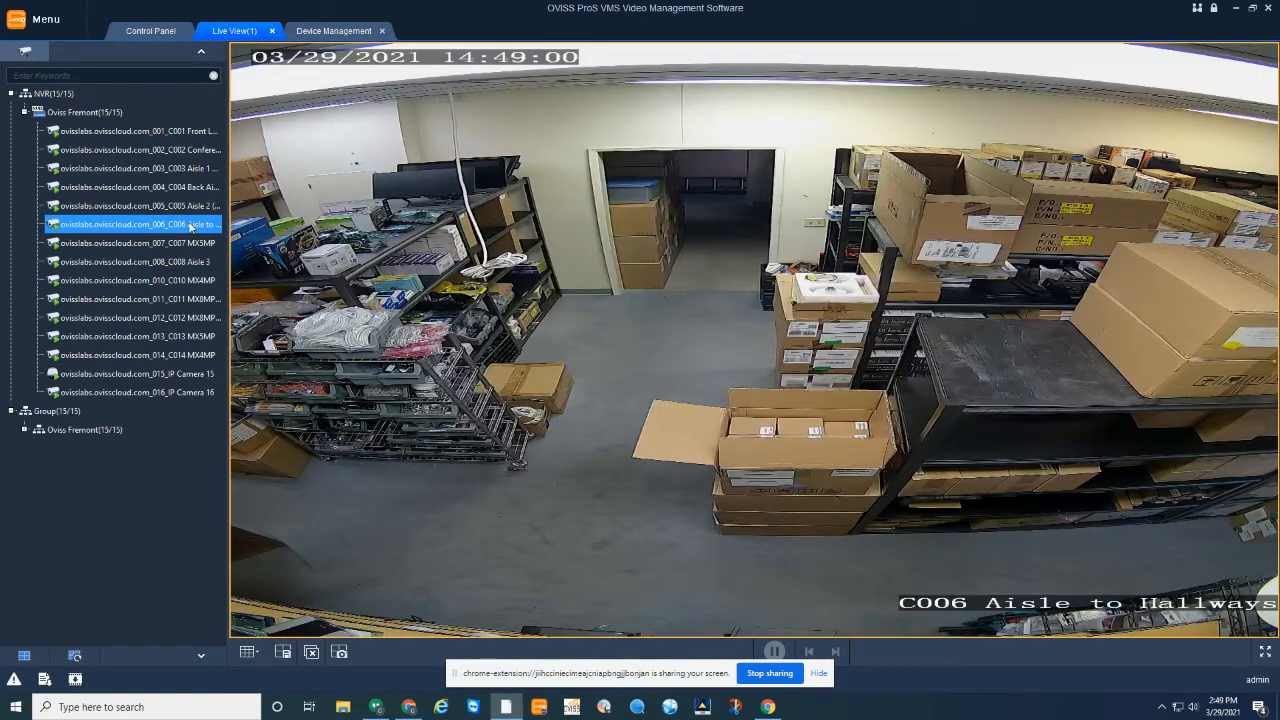
{"action": "right_click", "coordinate": [190, 225]}
{"action": "left_click", "coordinate": [212, 233]}
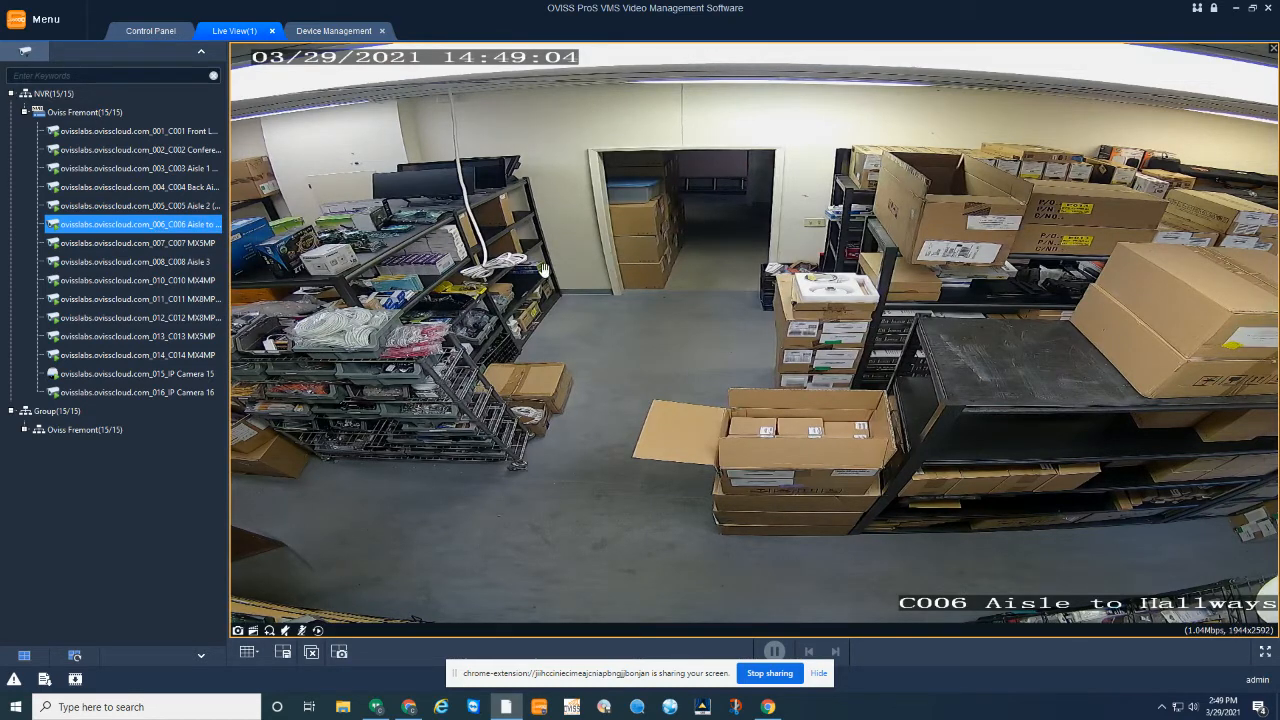
{"action": "double_click", "coordinate": [56, 116]}
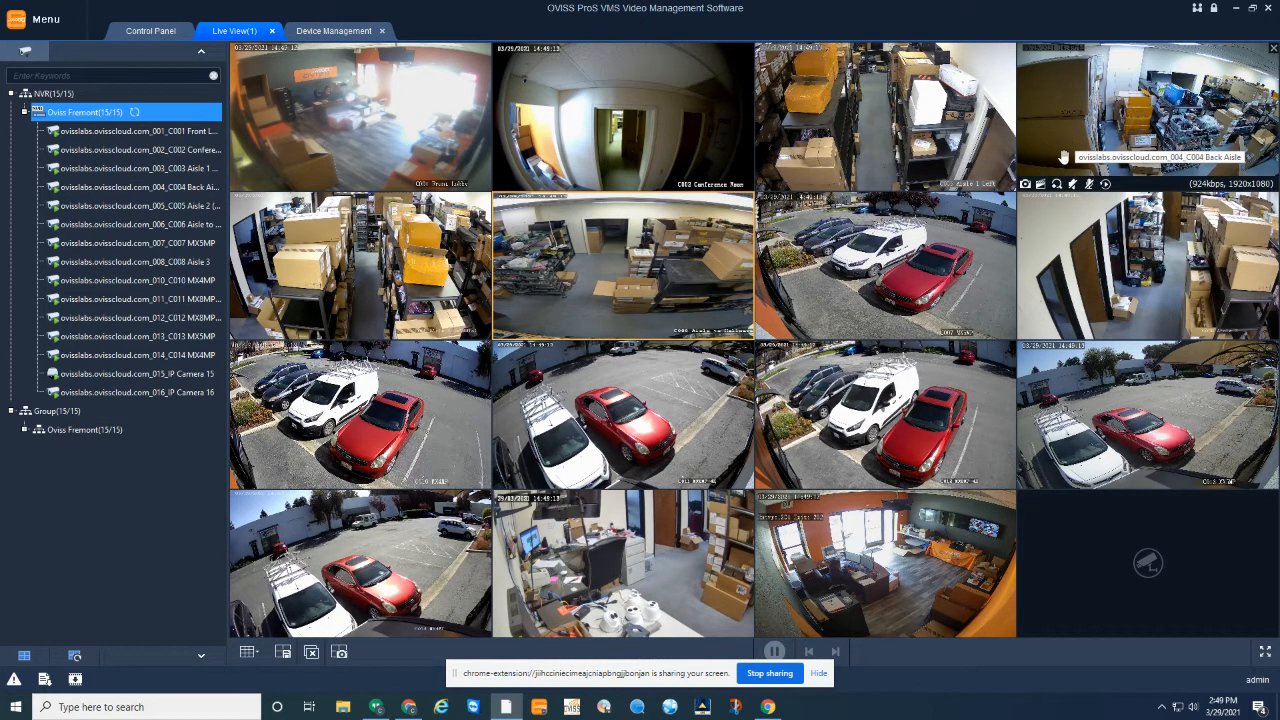
{"action": "right_click", "coordinate": [158, 261]}
{"action": "right_click", "coordinate": [138, 172]}
{"action": "right_click", "coordinate": [131, 136]}
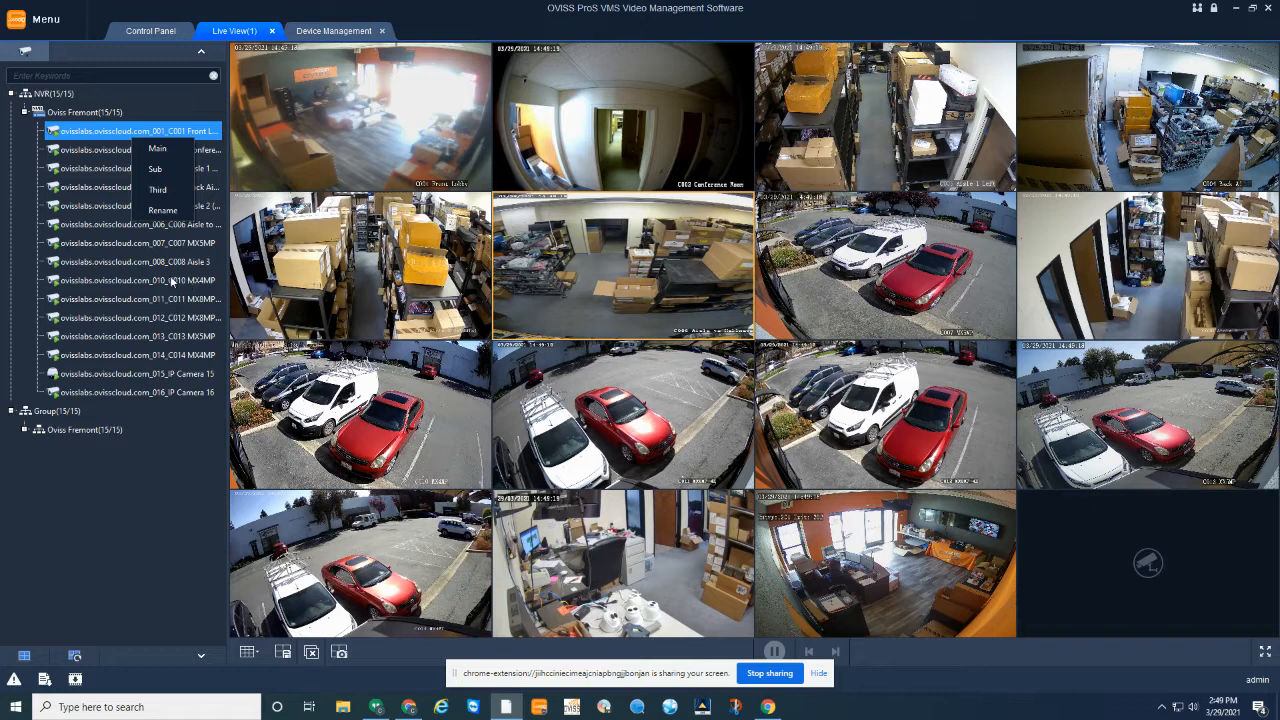
{"action": "left_click", "coordinate": [138, 528]}
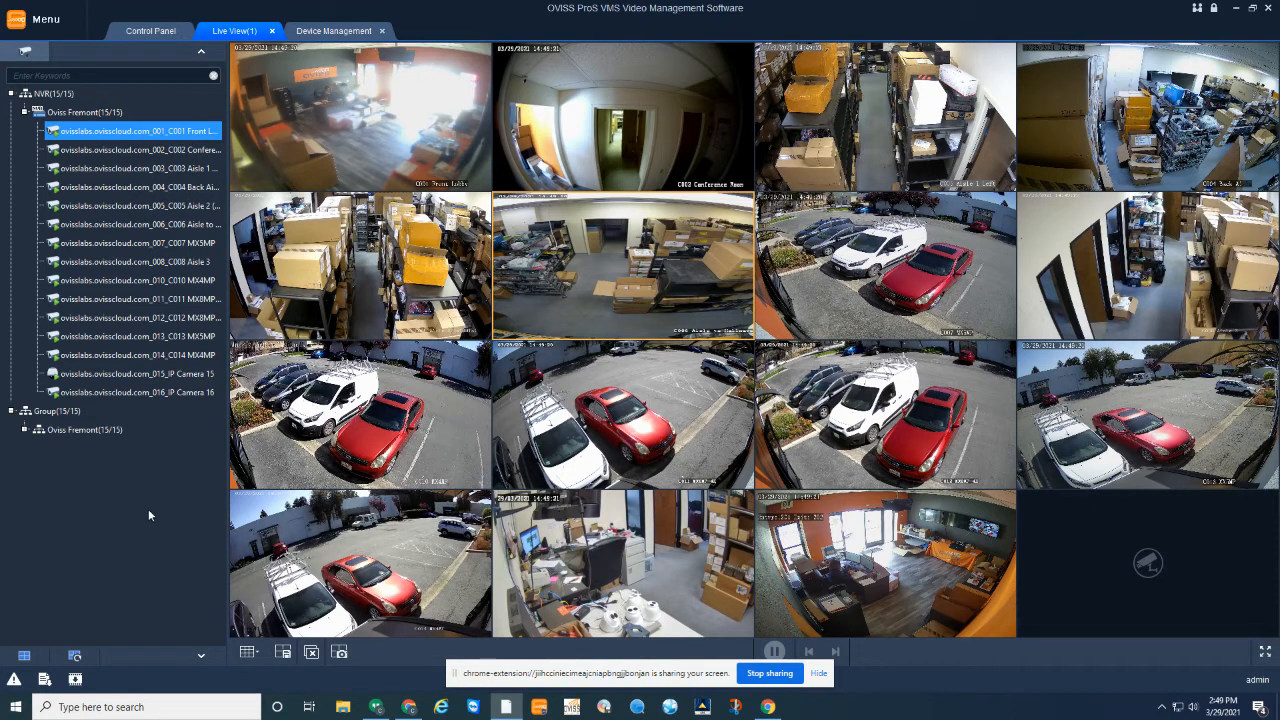
Change the live view to the default equal 4-window layout and select the Front Lobby window
{"action": "mouse_move", "coordinate": [365, 564]}
{"action": "left_click", "coordinate": [248, 653]}
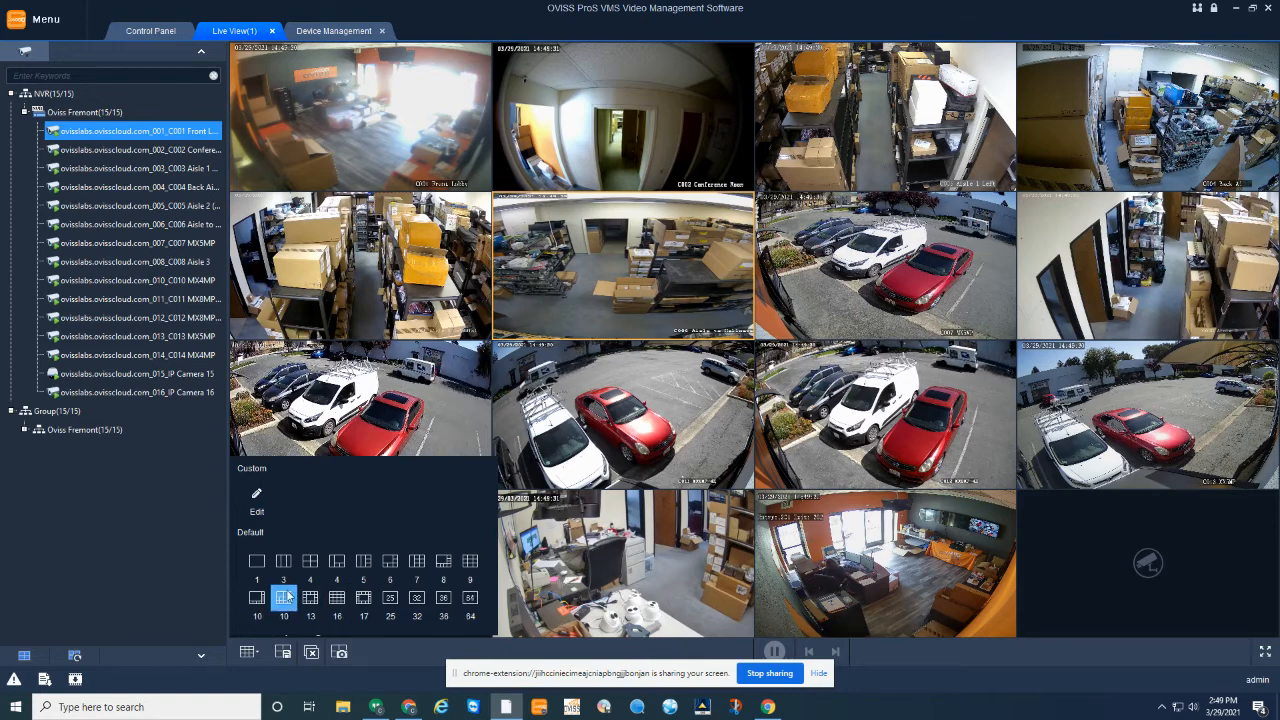
{"action": "left_click", "coordinate": [310, 561]}
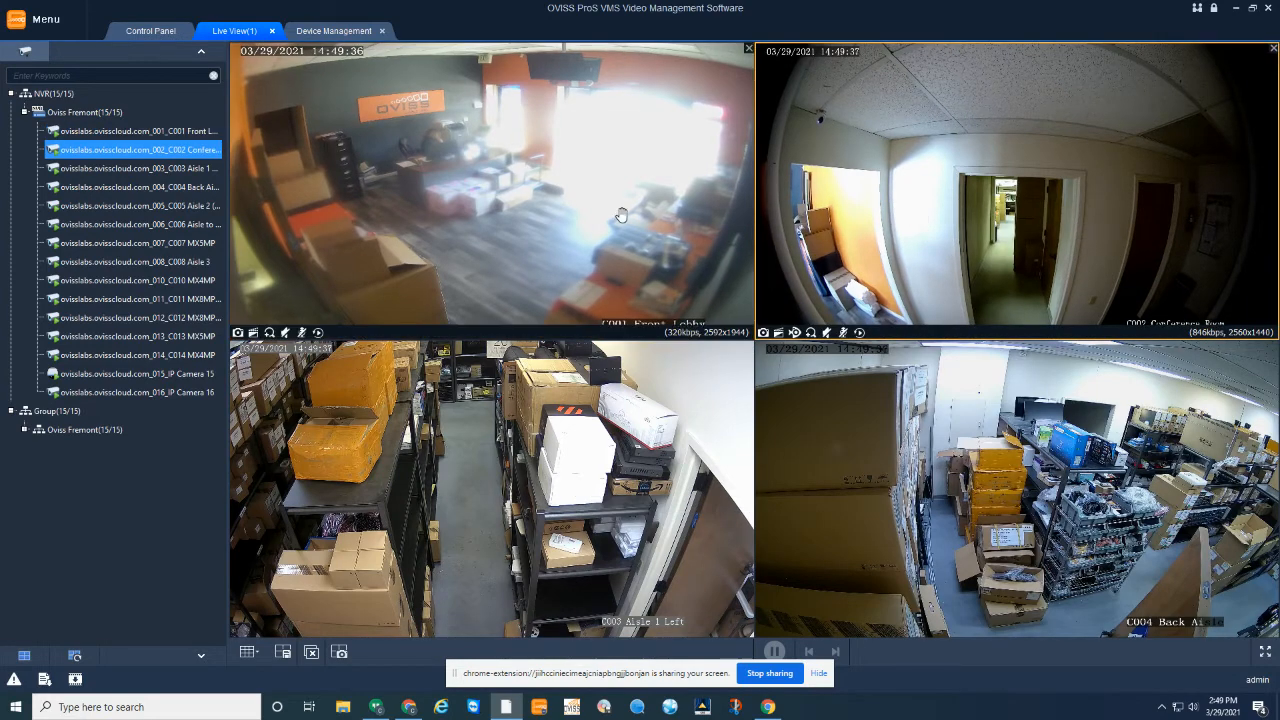
{"action": "left_click", "coordinate": [586, 206]}
{"action": "left_click", "coordinate": [927, 193]}
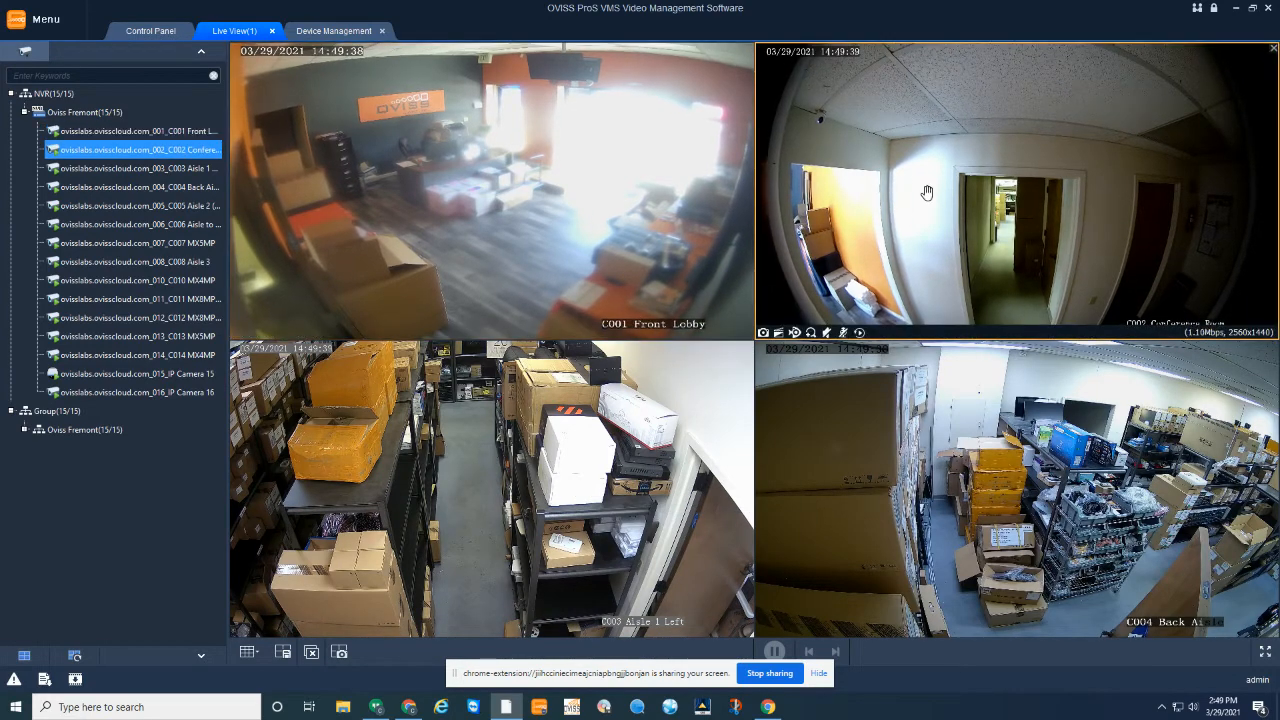
{"action": "left_click", "coordinate": [564, 138]}
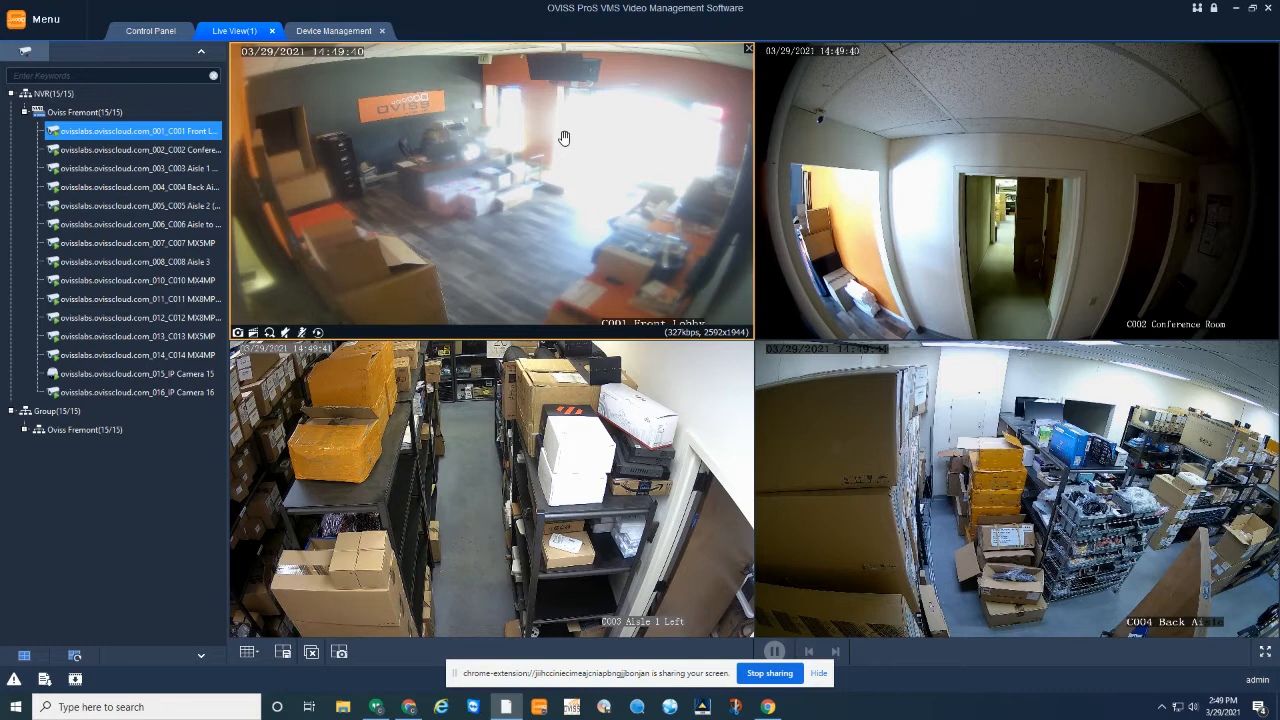
Replace the Front Lobby view with IP Camera 16, Conference Room with IP Camera 15, and Aisle 1 Left with C002 Conference Room
{"action": "left_click", "coordinate": [66, 397]}
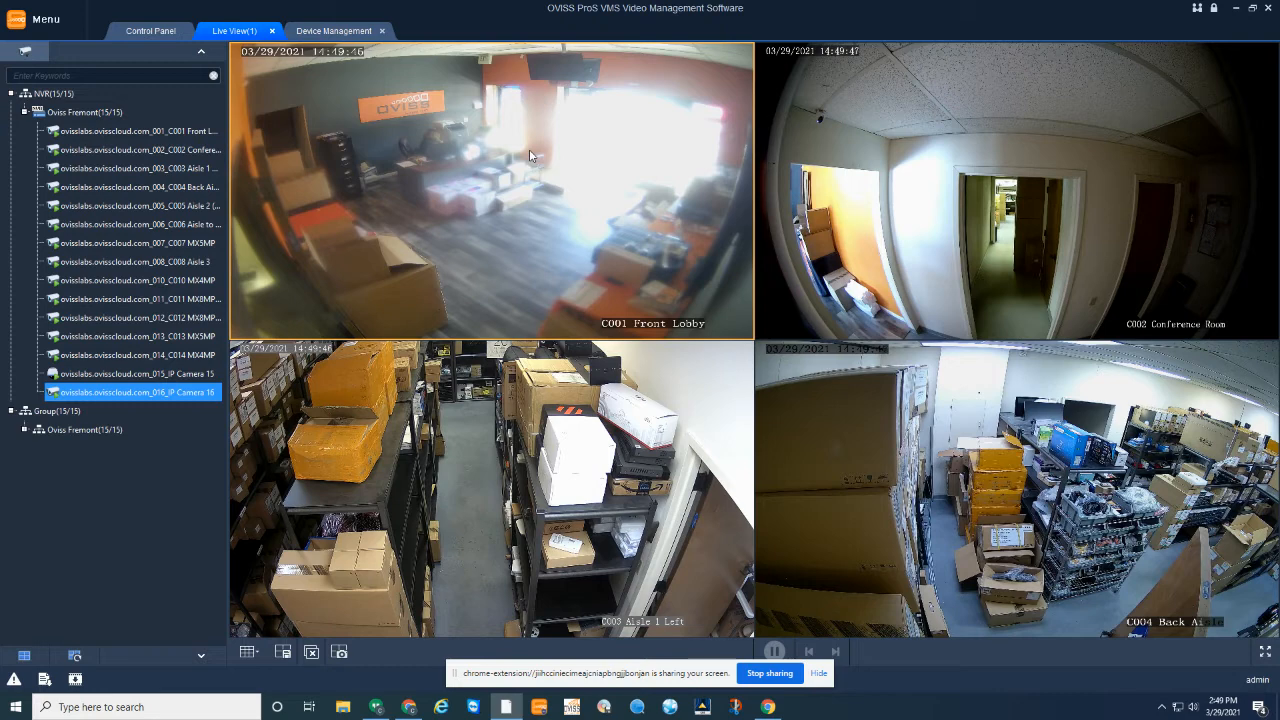
{"action": "left_click_drag", "start_coordinate": [66, 397], "coordinate": [530, 151]}
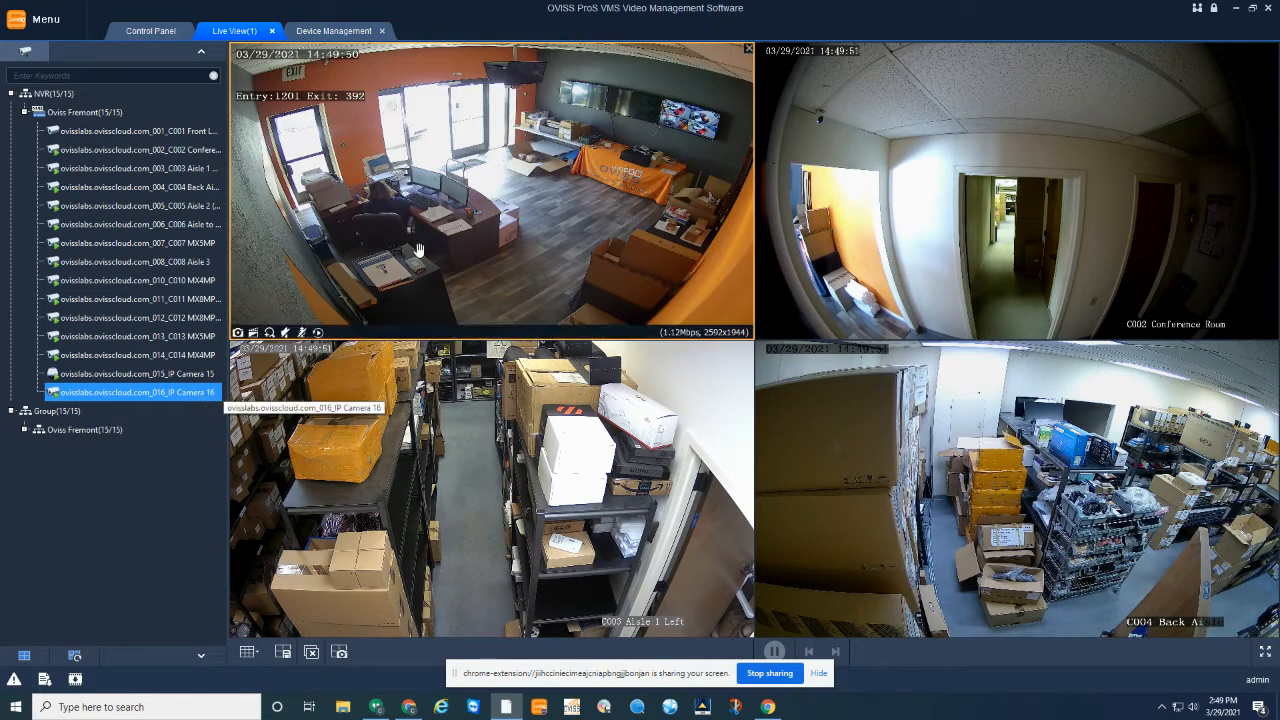
{"action": "left_click", "coordinate": [55, 376]}
{"action": "left_click_drag", "start_coordinate": [55, 376], "coordinate": [967, 199]}
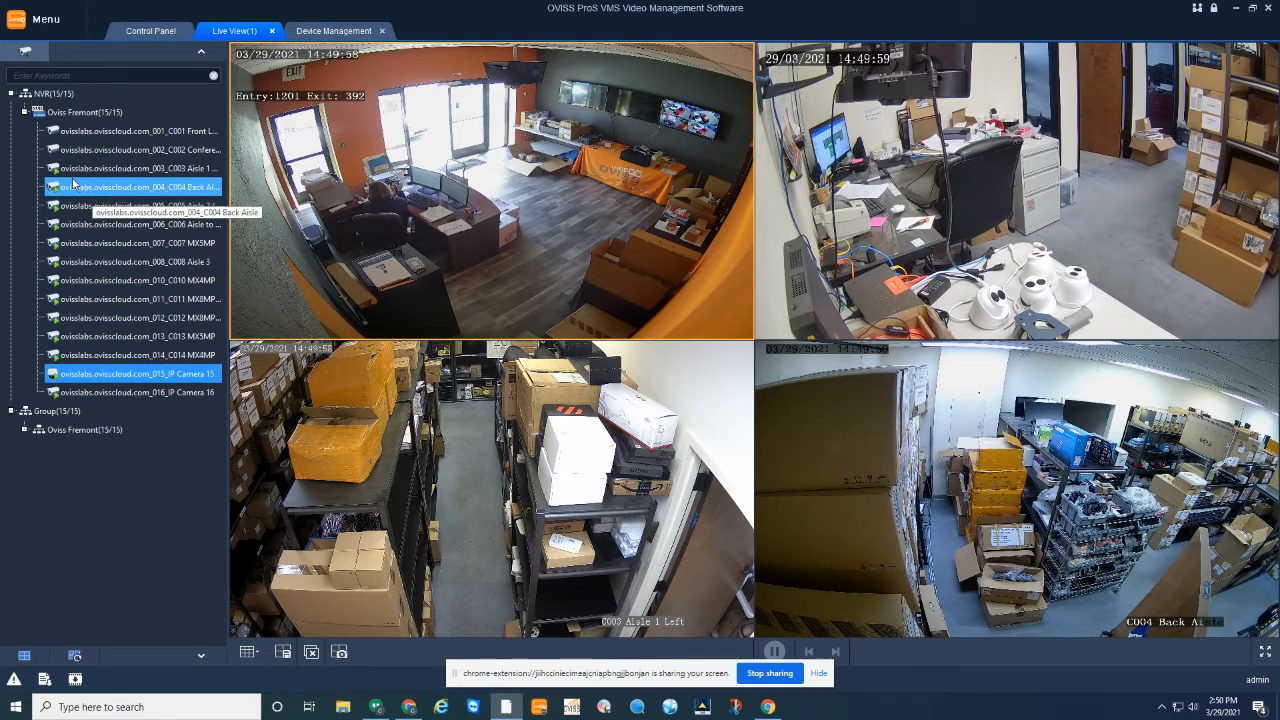
{"action": "left_click", "coordinate": [57, 151]}
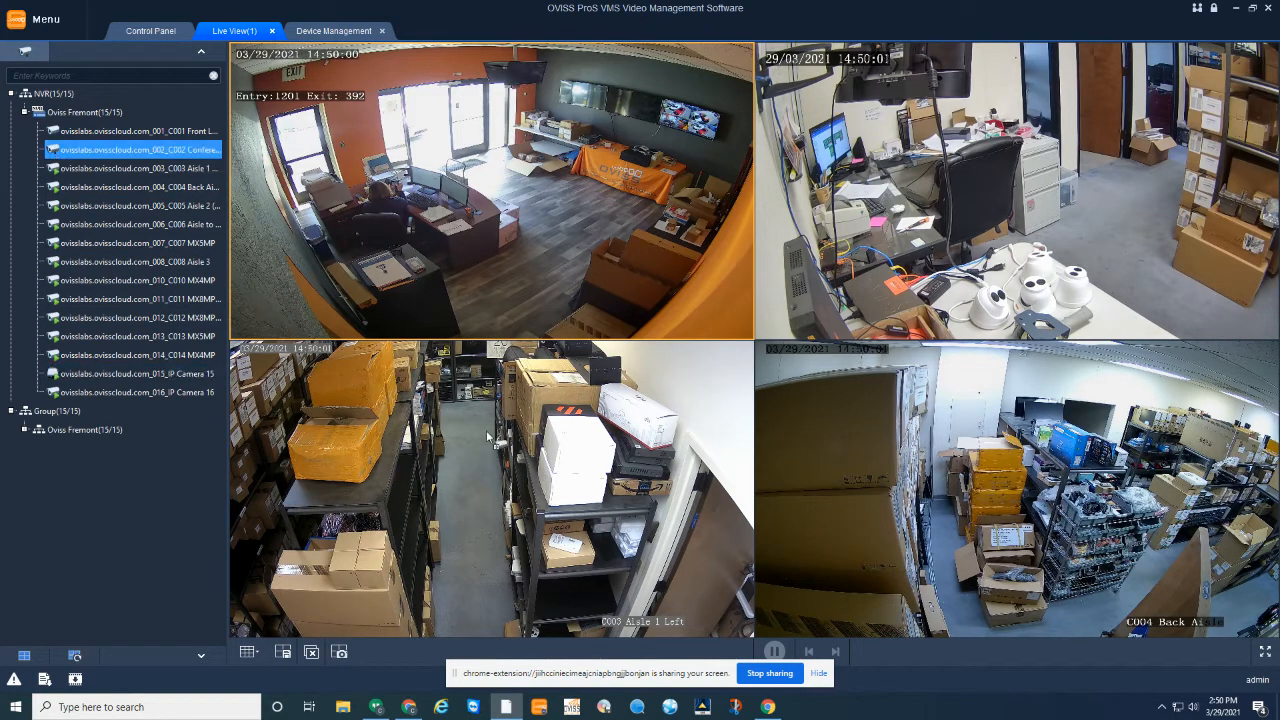
{"action": "left_click_drag", "start_coordinate": [500, 468], "coordinate": [533, 469]}
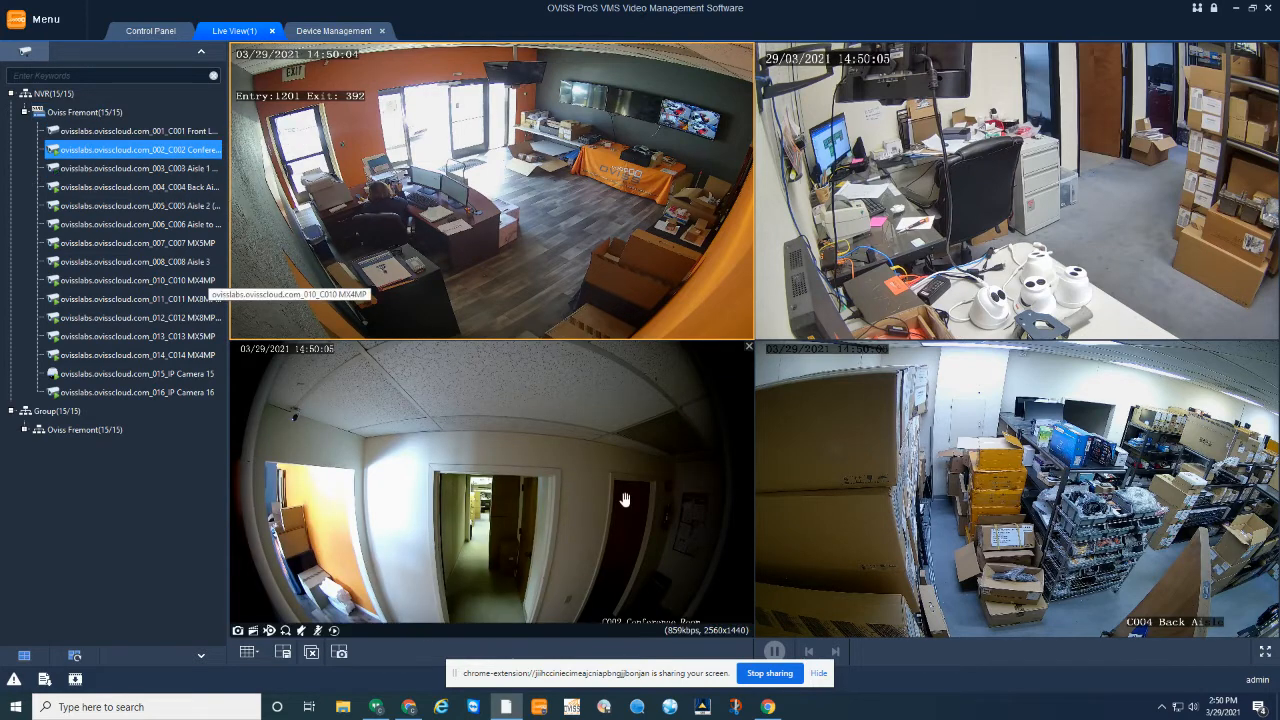
Restore the full camera grid by playing all Oviss Fremont NVR cameras
{"action": "double_click", "coordinate": [44, 116]}
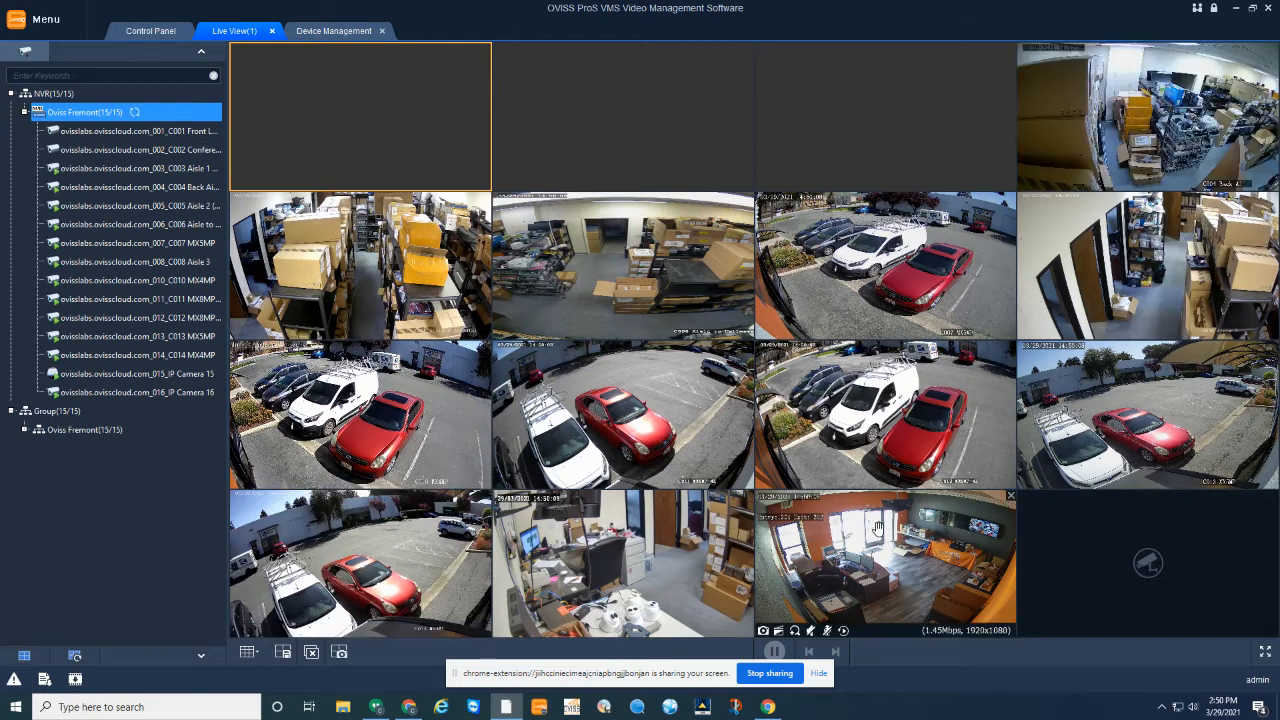
Change the live view to the default 8-window layout and replace Front Lobby in the large window with IP Camera 16
{"action": "left_click", "coordinate": [259, 655]}
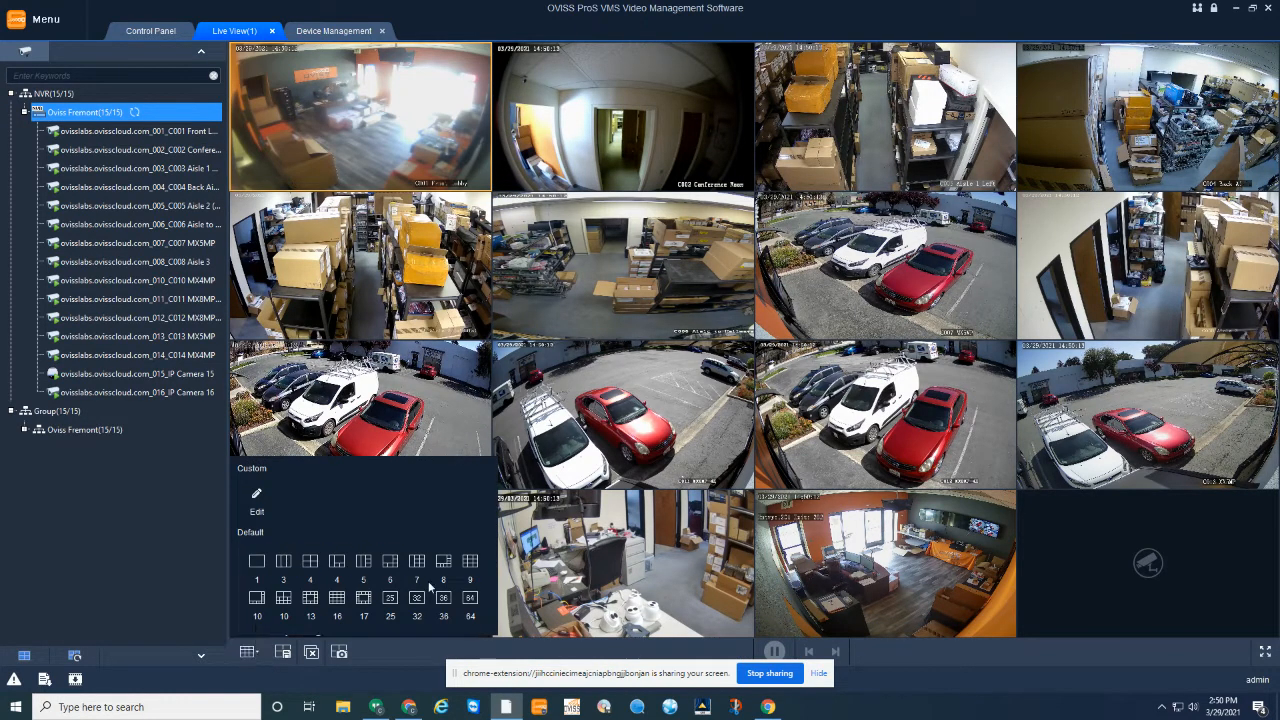
{"action": "left_click", "coordinate": [457, 566]}
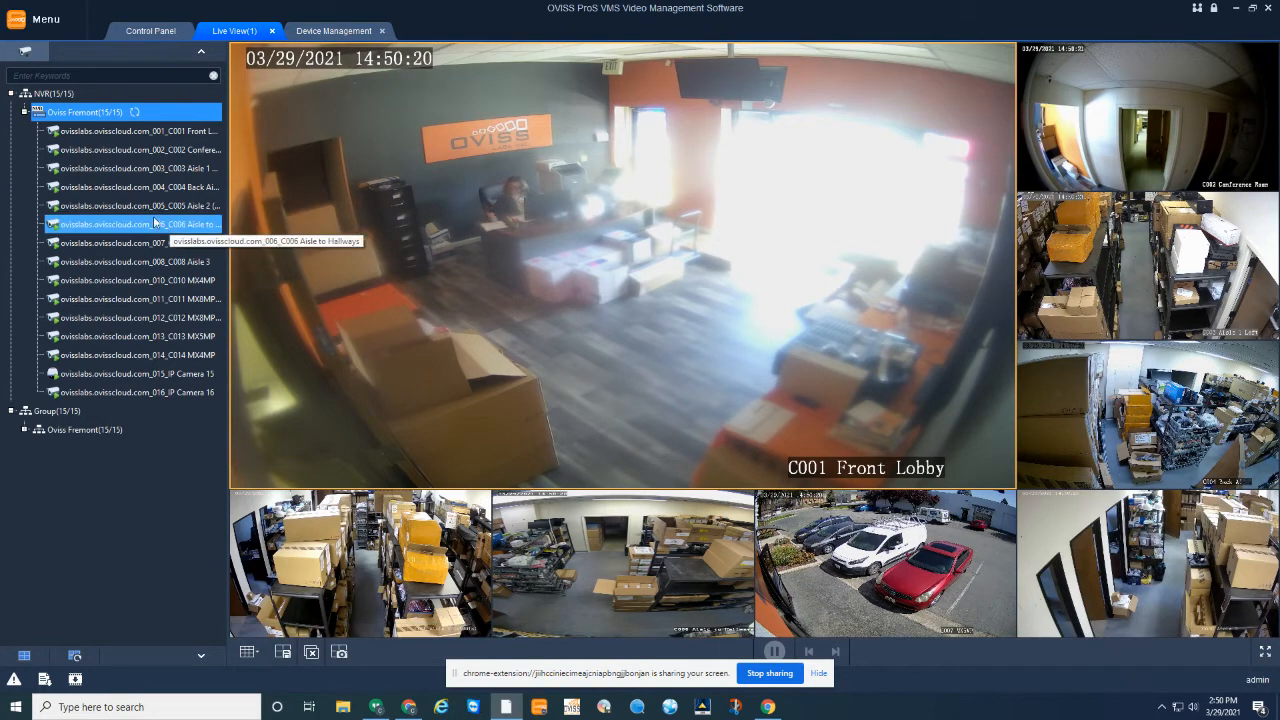
{"action": "left_click", "coordinate": [48, 394]}
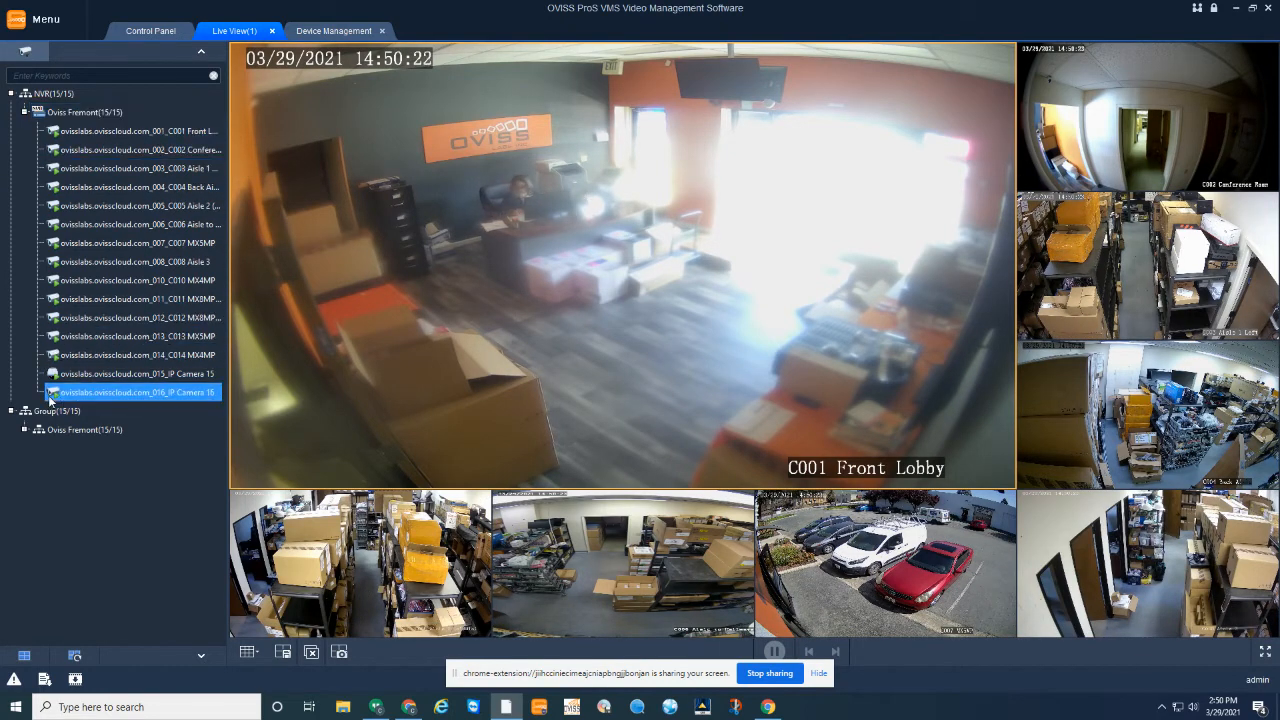
{"action": "left_click_drag", "start_coordinate": [49, 396], "coordinate": [631, 263]}
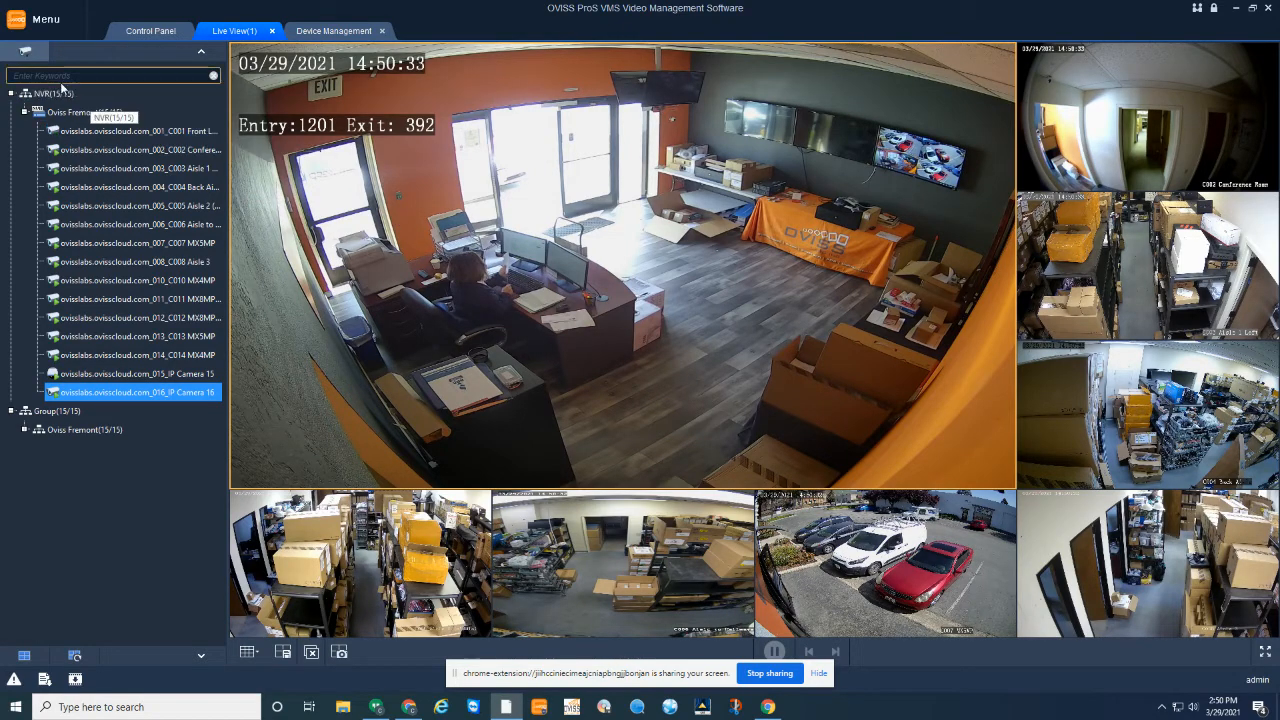
Play all Oviss Fremont NVR cameras in the grid and save the arrangement as a custom view named 101
{"action": "double_click", "coordinate": [38, 112]}
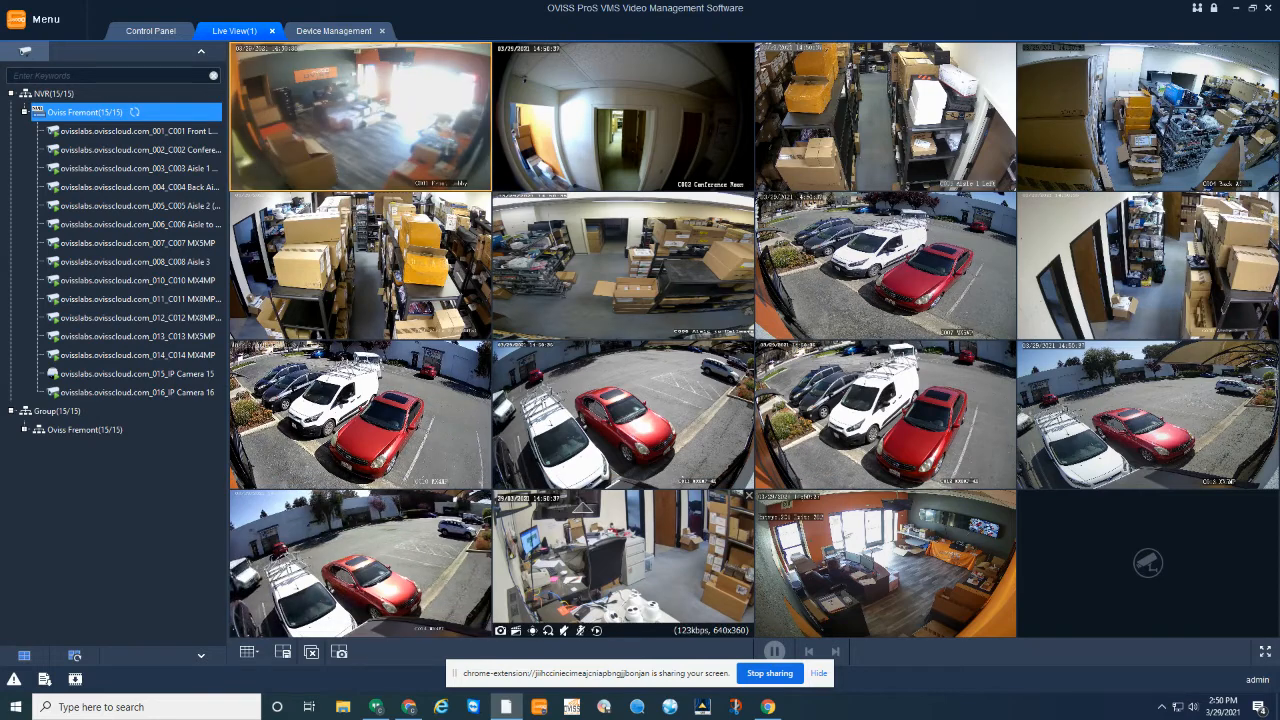
{"action": "left_click", "coordinate": [284, 653]}
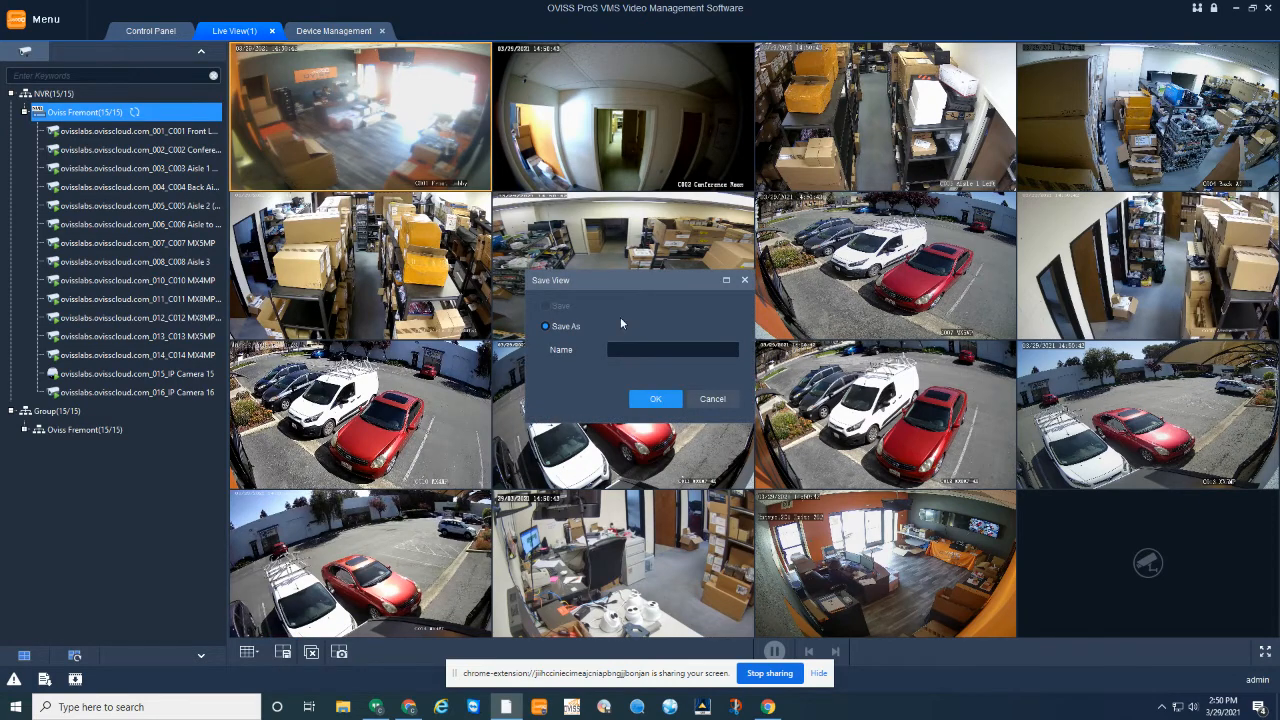
{"action": "left_click", "coordinate": [644, 349]}
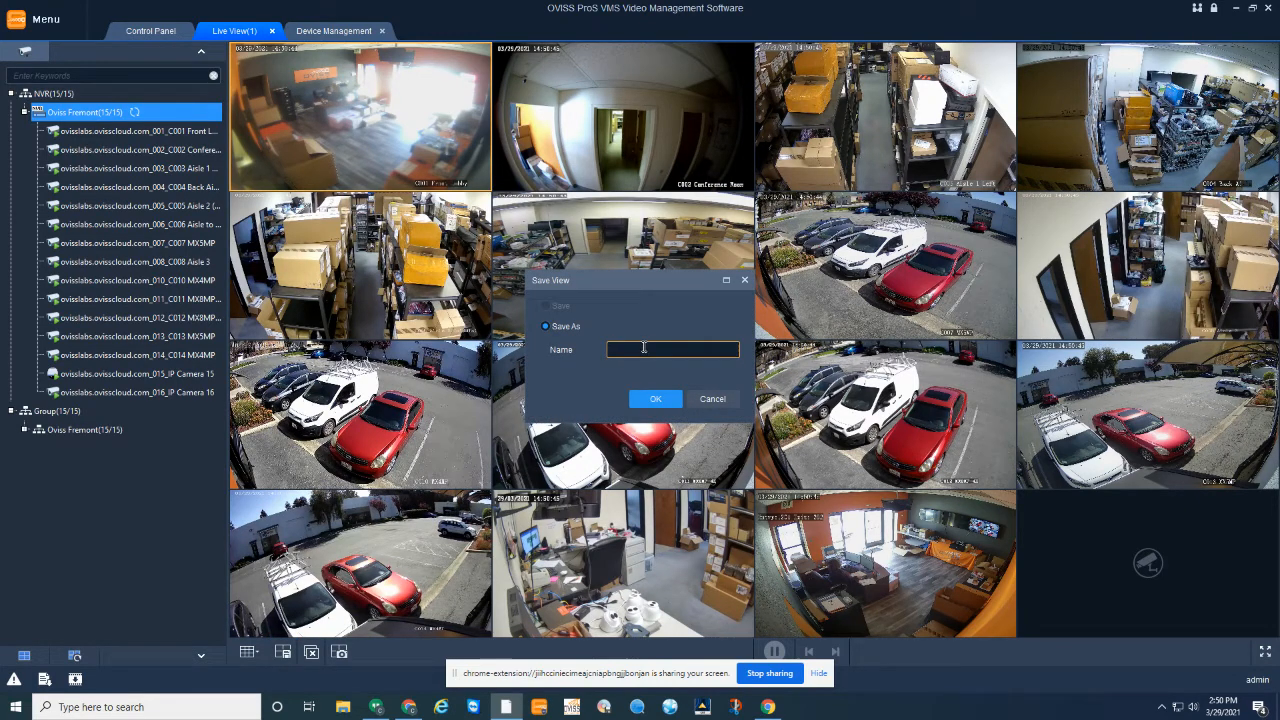
{"action": "type", "text": "101"}
{"action": "left_click", "coordinate": [652, 398]}
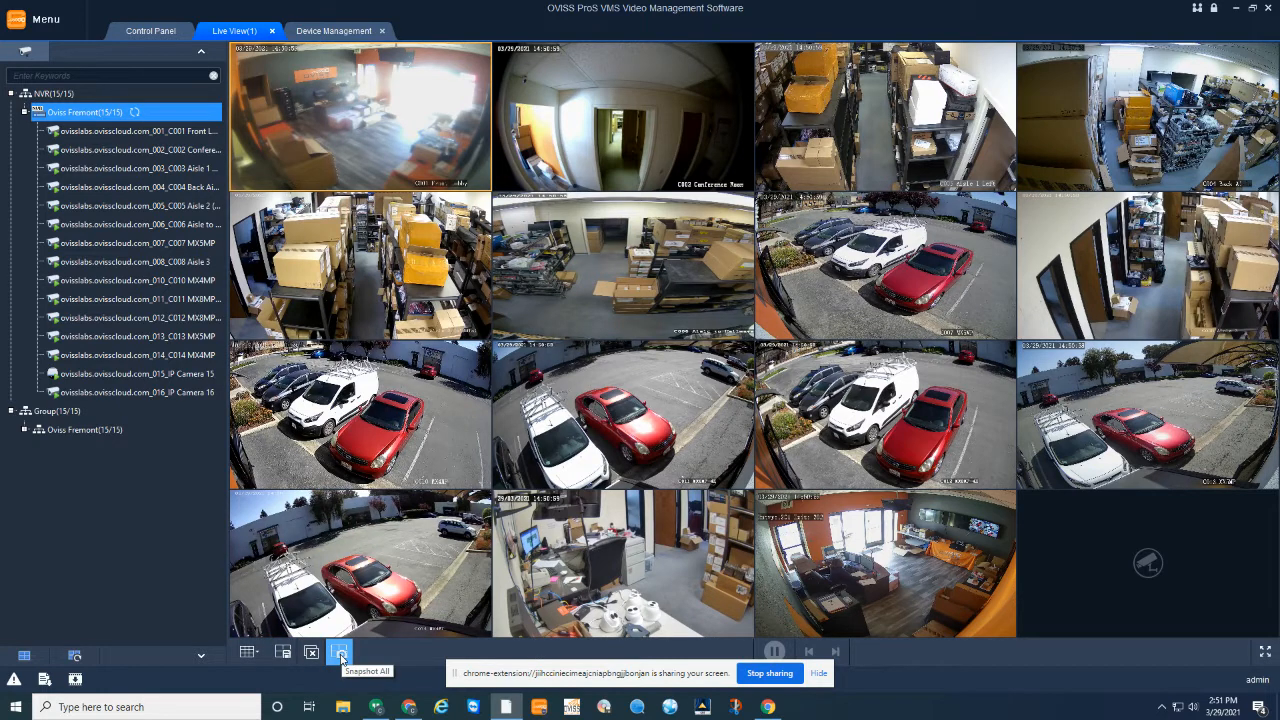
Show the list of saved views and play the custom view 101
{"action": "left_click", "coordinate": [24, 656]}
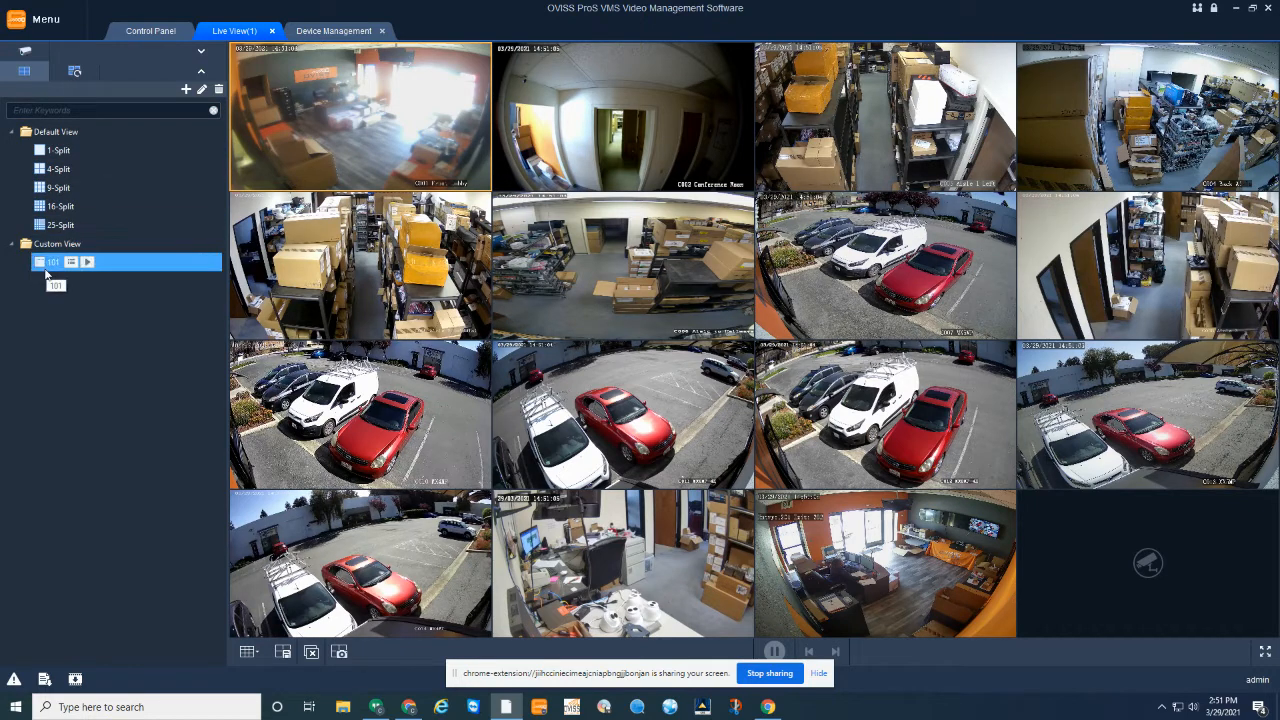
{"action": "left_click", "coordinate": [87, 264]}
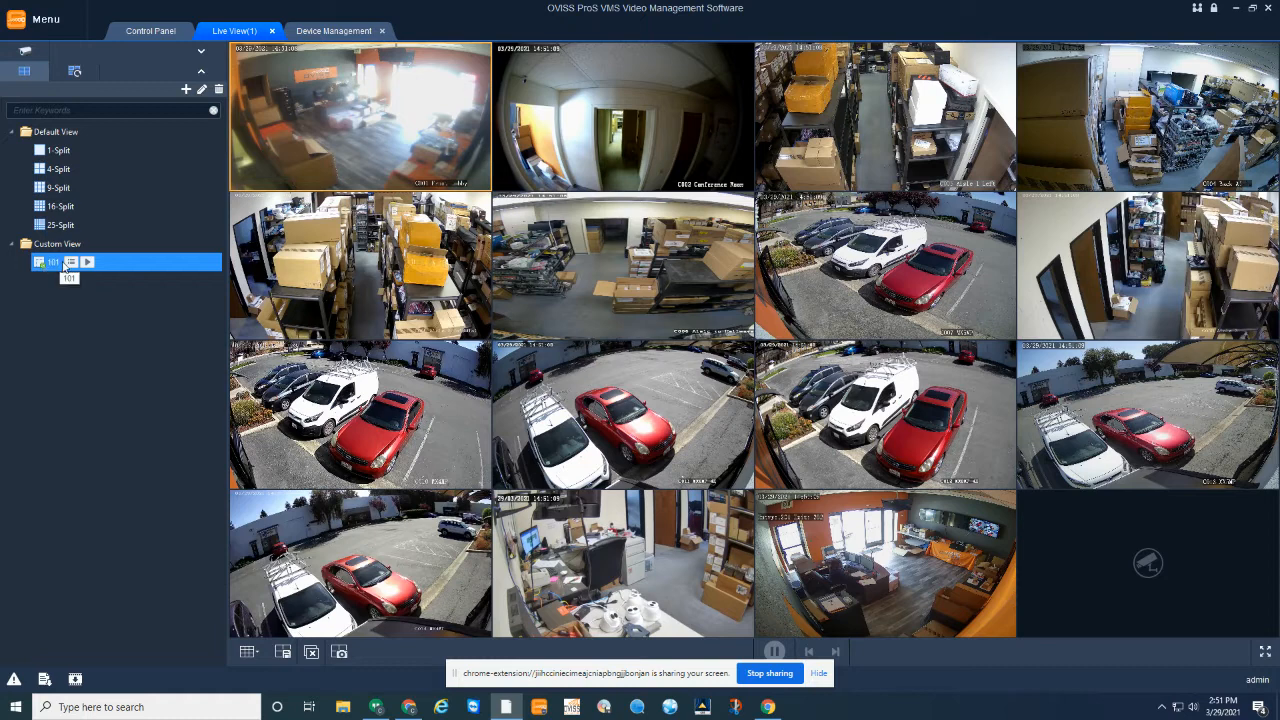
{"action": "right_click", "coordinate": [69, 264]}
{"action": "left_click", "coordinate": [53, 265]}
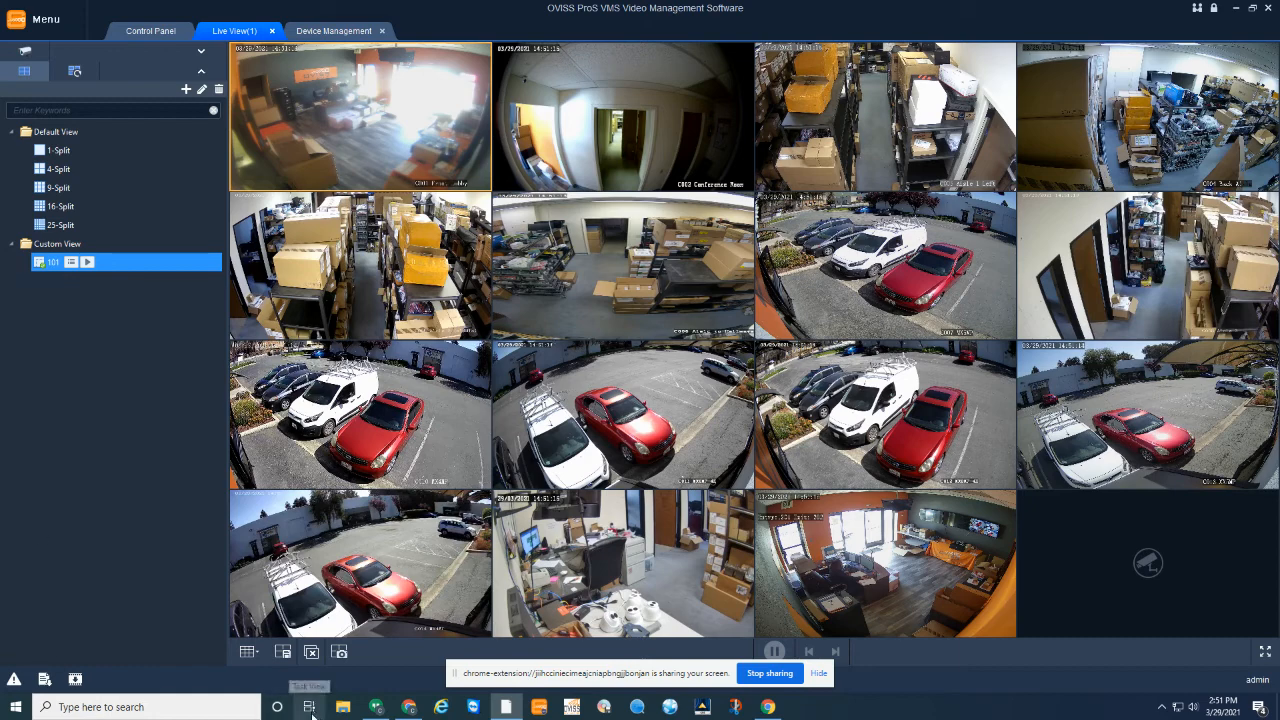
Switch the live view to the single-window layout and display the C002 Conference Room camera from the device list
{"action": "left_click", "coordinate": [200, 52]}
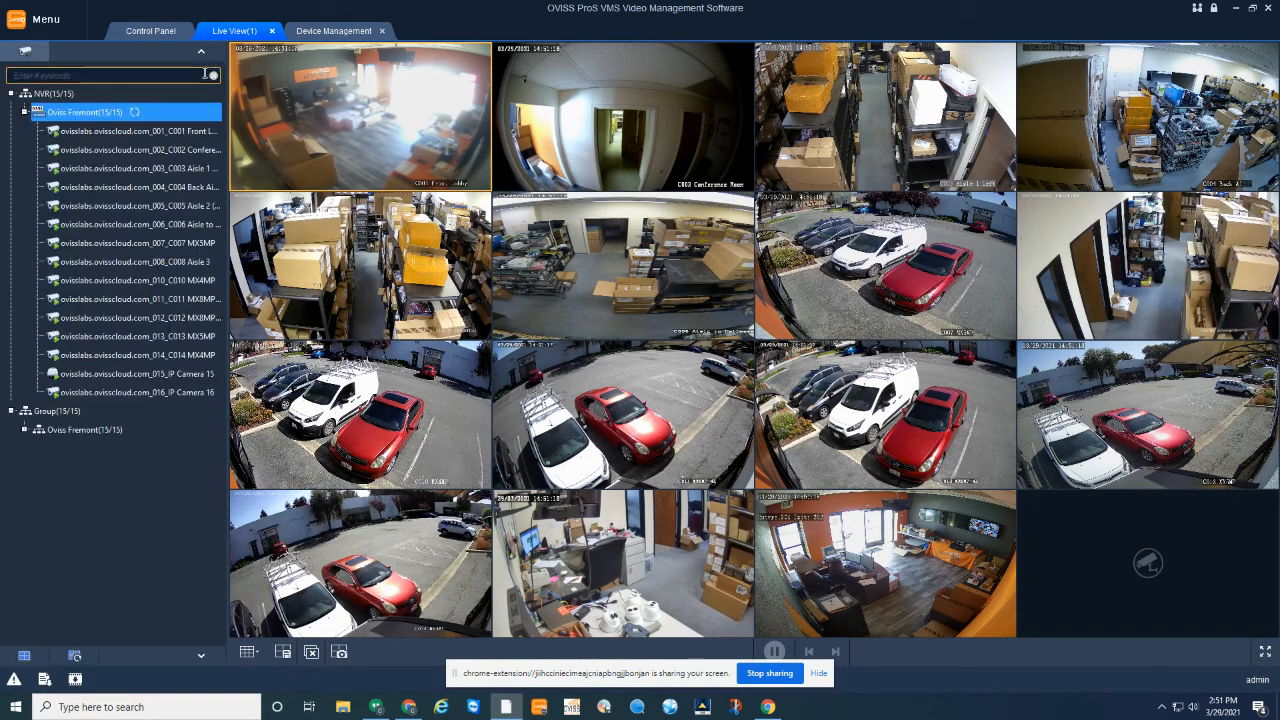
{"action": "left_click", "coordinate": [59, 133]}
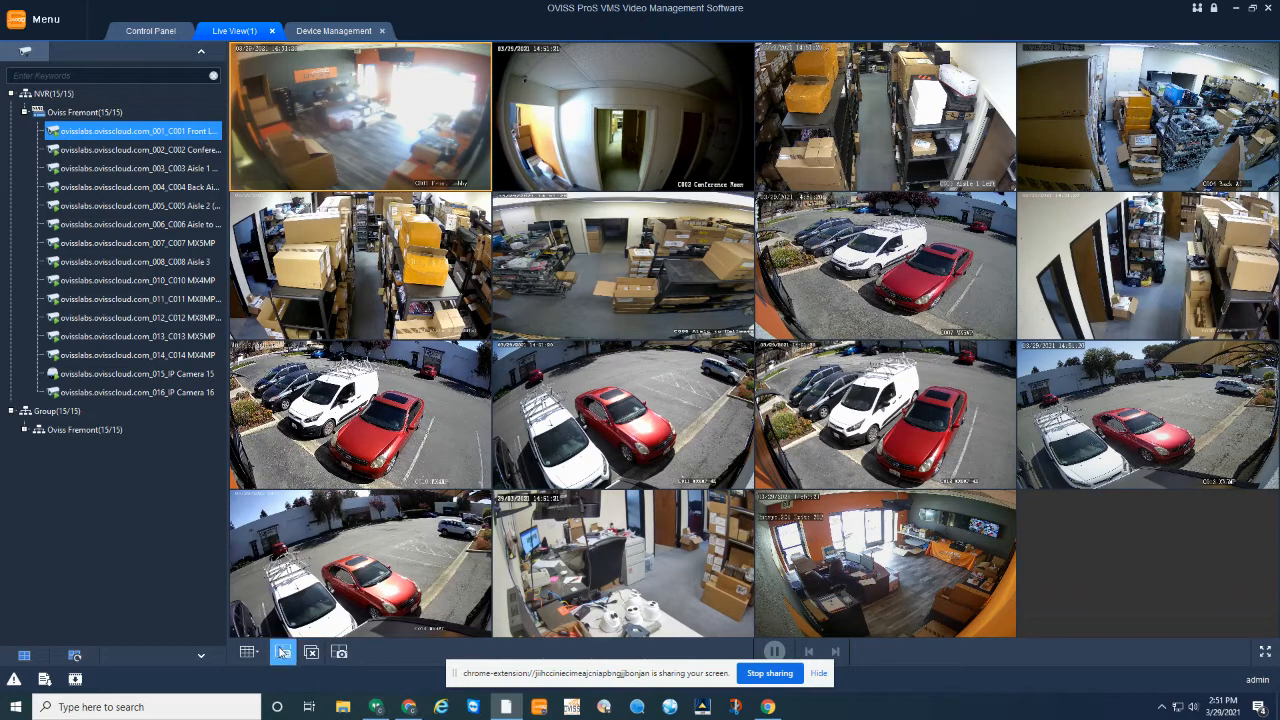
{"action": "left_click", "coordinate": [256, 654]}
{"action": "left_click", "coordinate": [258, 562]}
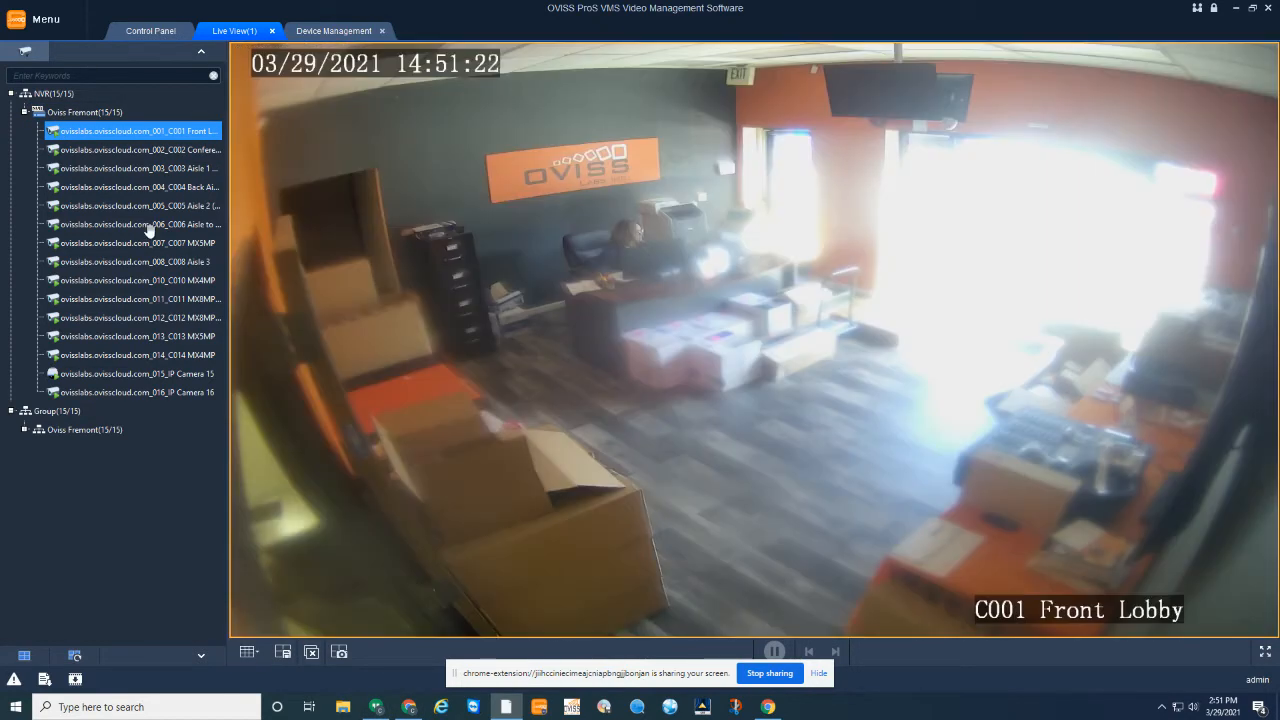
{"action": "double_click", "coordinate": [64, 154]}
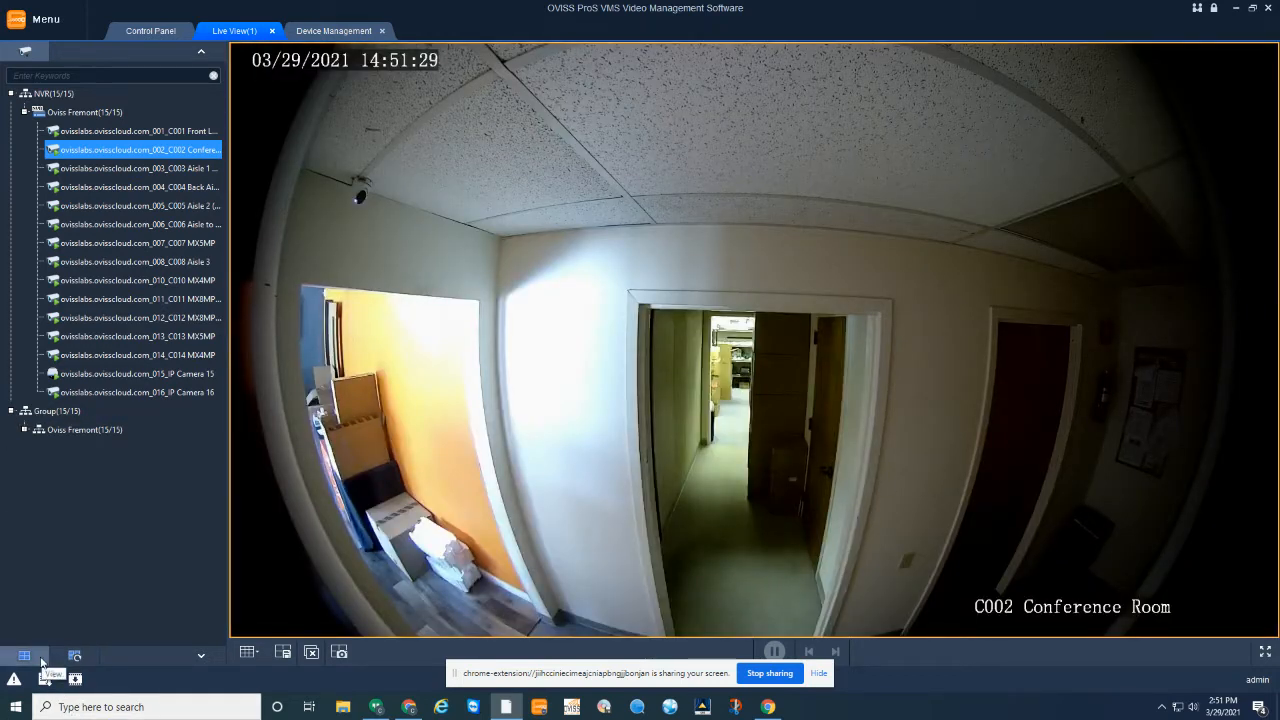
Play the custom view 101 and change its layout to the default 10-window arrangement with two large windows on top
{"action": "left_click", "coordinate": [38, 658]}
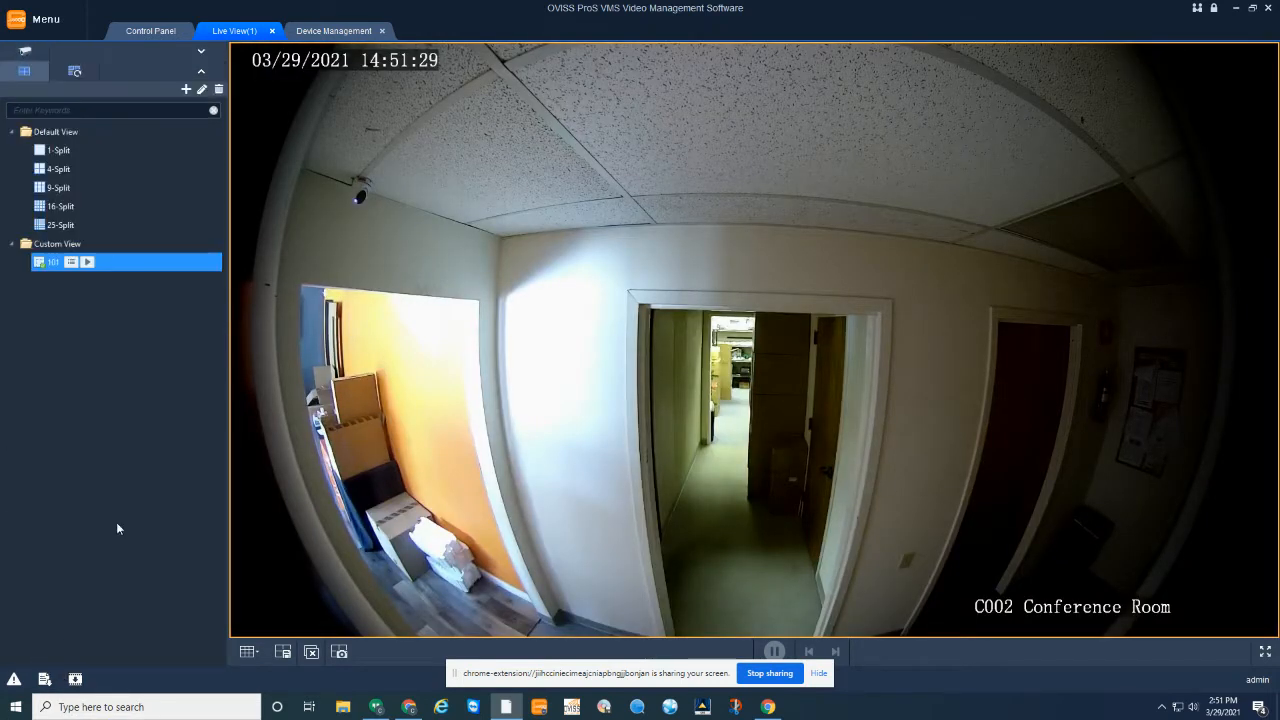
{"action": "left_click", "coordinate": [89, 263]}
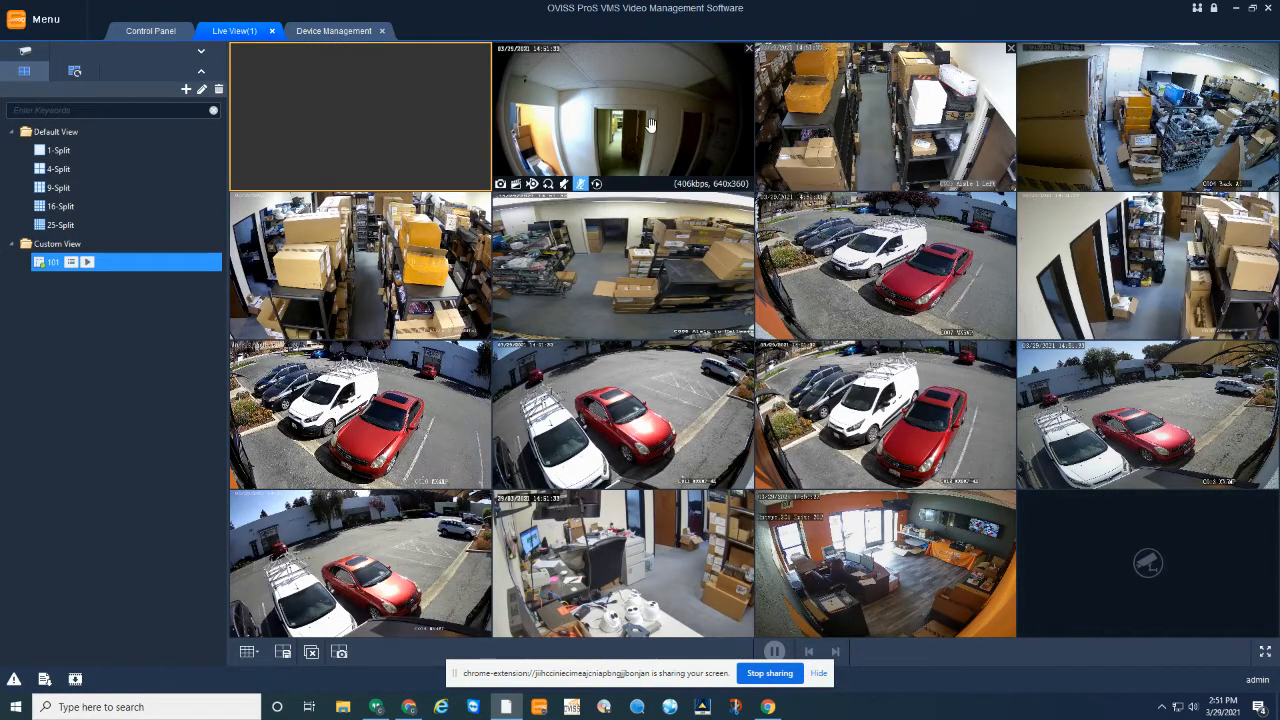
{"action": "left_click", "coordinate": [248, 654]}
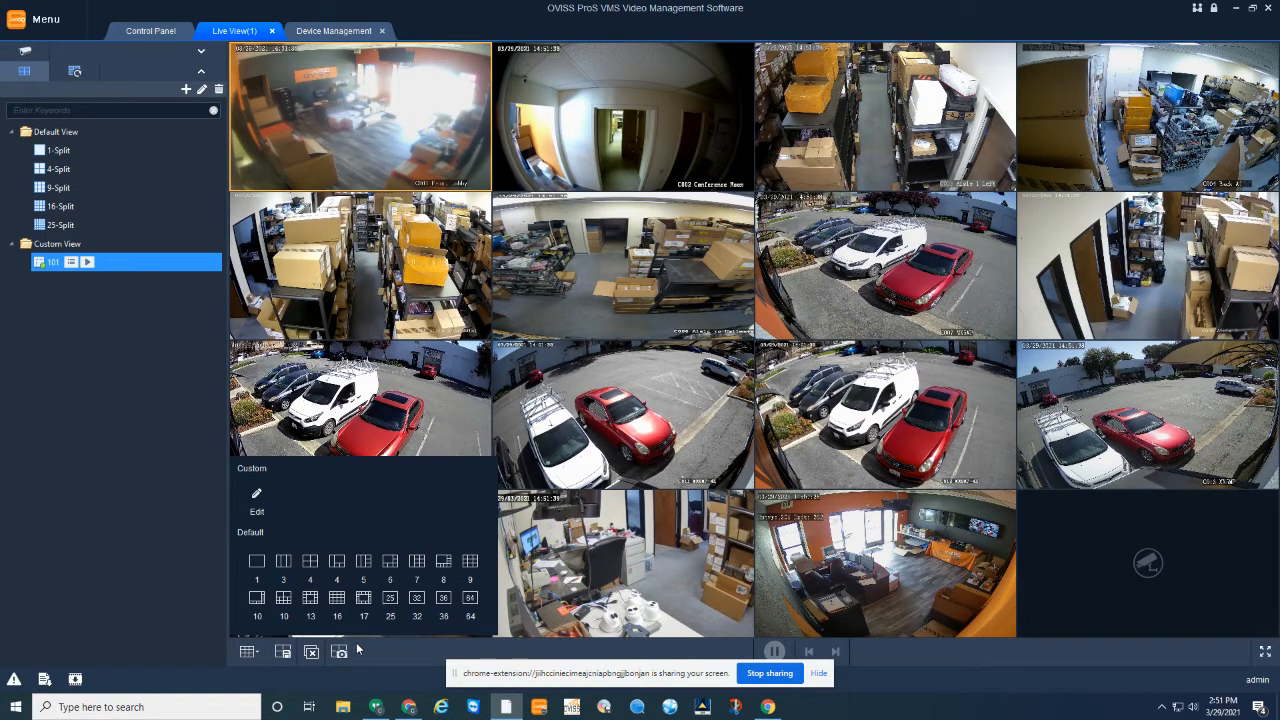
{"action": "left_click", "coordinate": [283, 597]}
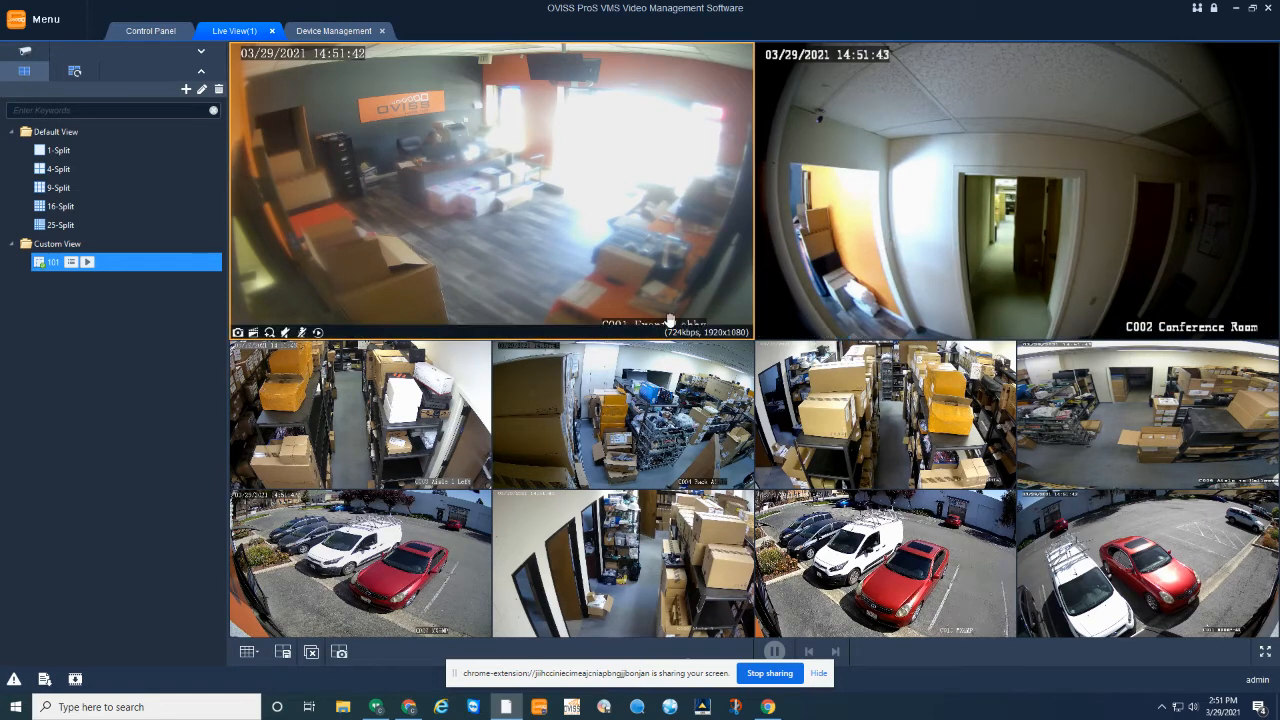
Replace Front Lobby with IP Camera 16 and Conference Room with IP Camera 15 in the two large windows
{"action": "left_click", "coordinate": [200, 71]}
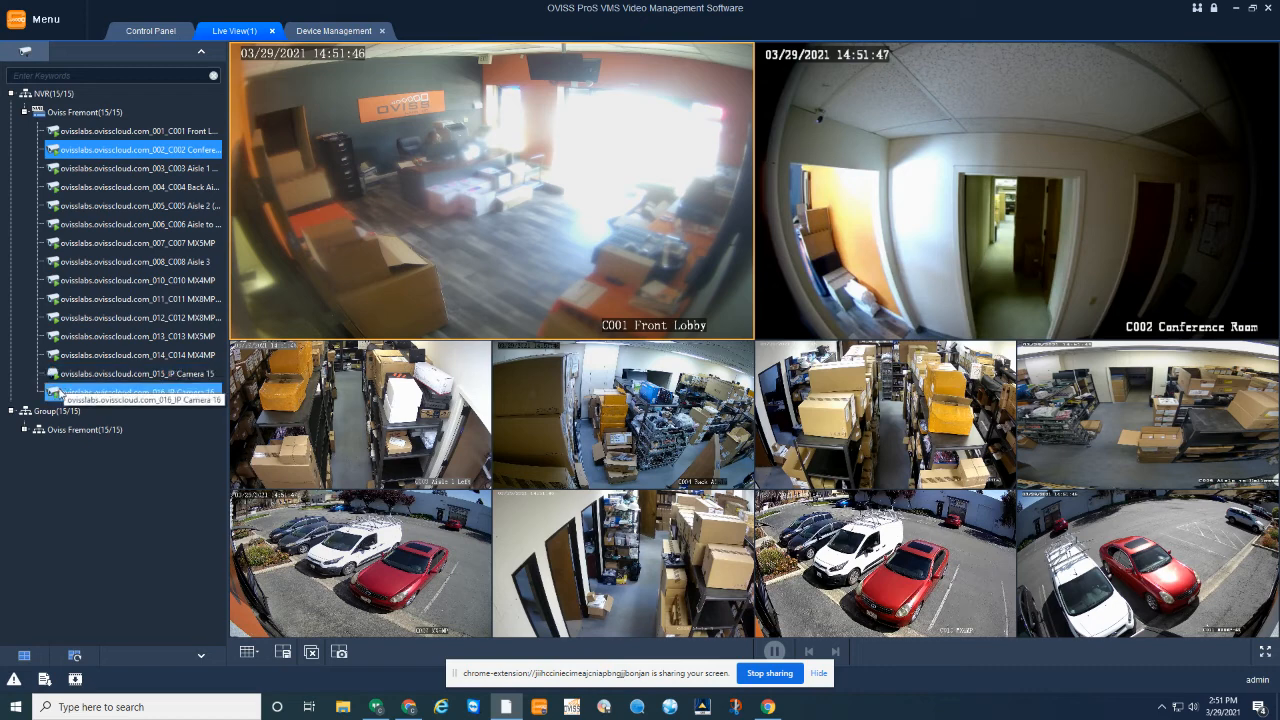
{"action": "left_click_drag", "start_coordinate": [137, 392], "coordinate": [524, 206]}
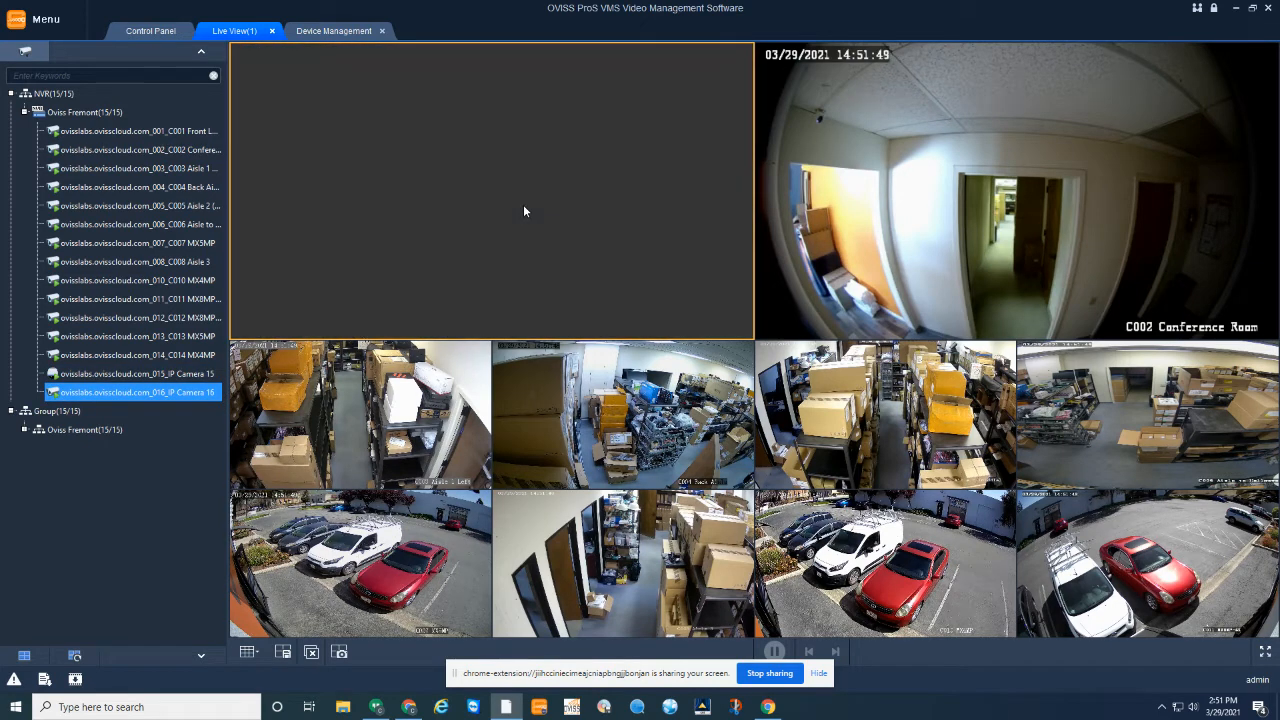
{"action": "left_click_drag", "start_coordinate": [137, 373], "coordinate": [941, 226]}
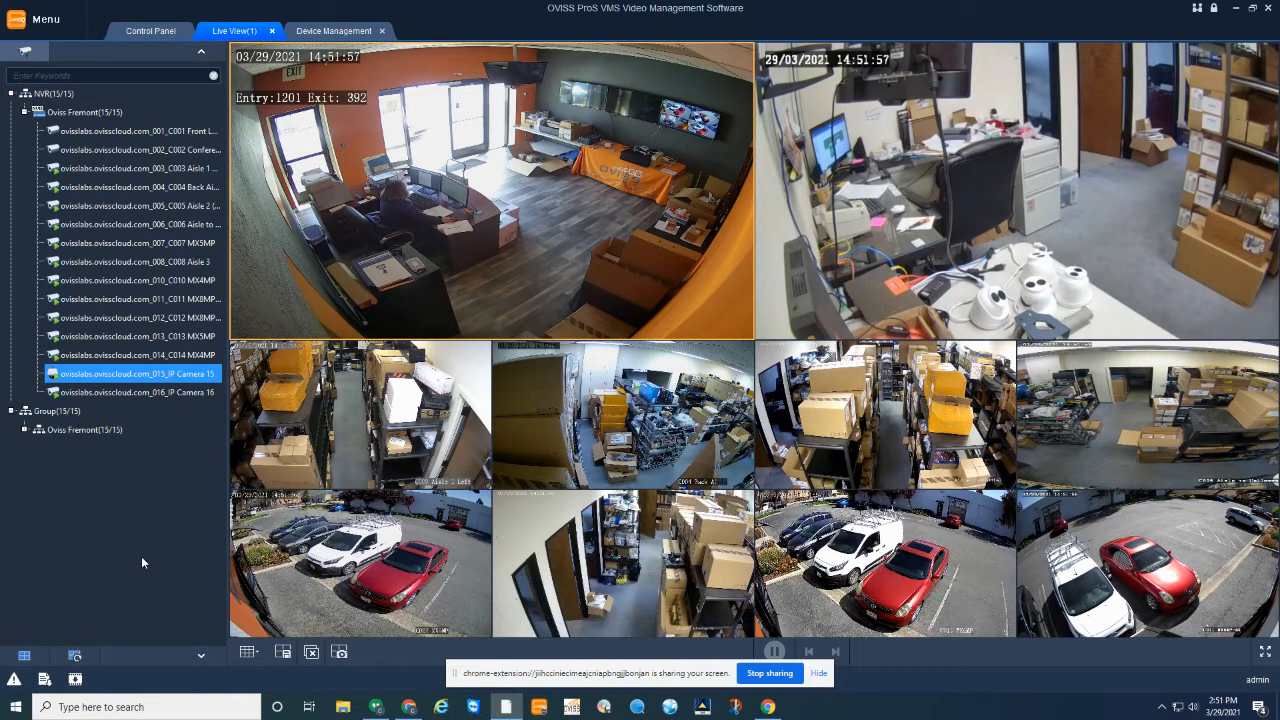
{"action": "right_click", "coordinate": [427, 247]}
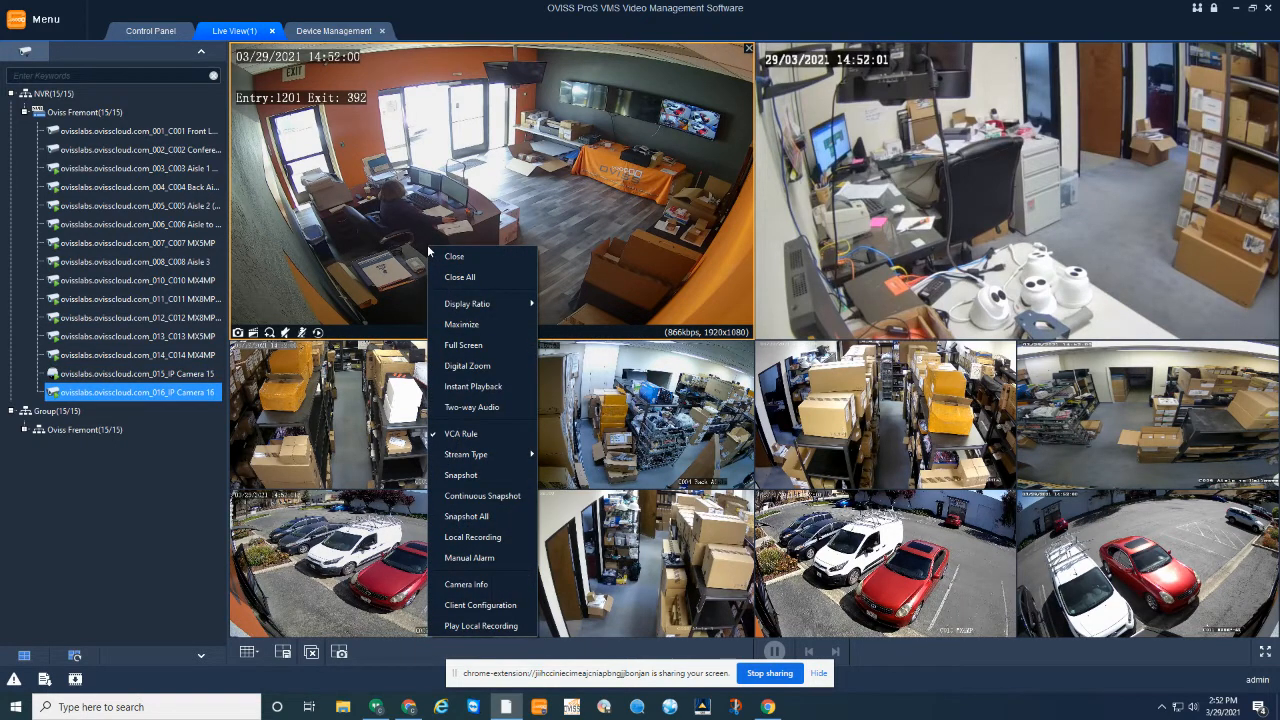
{"action": "left_click", "coordinate": [388, 250]}
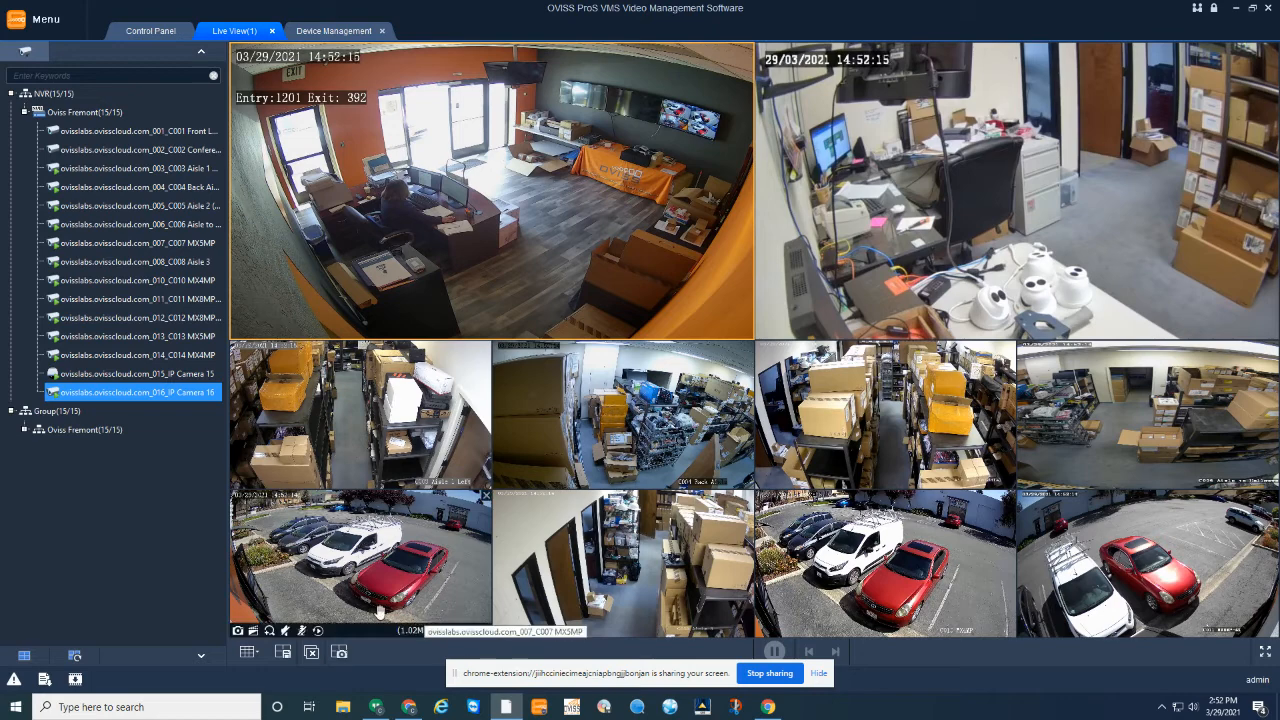
Save the 10-window arrangement as a new custom view named 202
{"action": "left_click", "coordinate": [281, 655]}
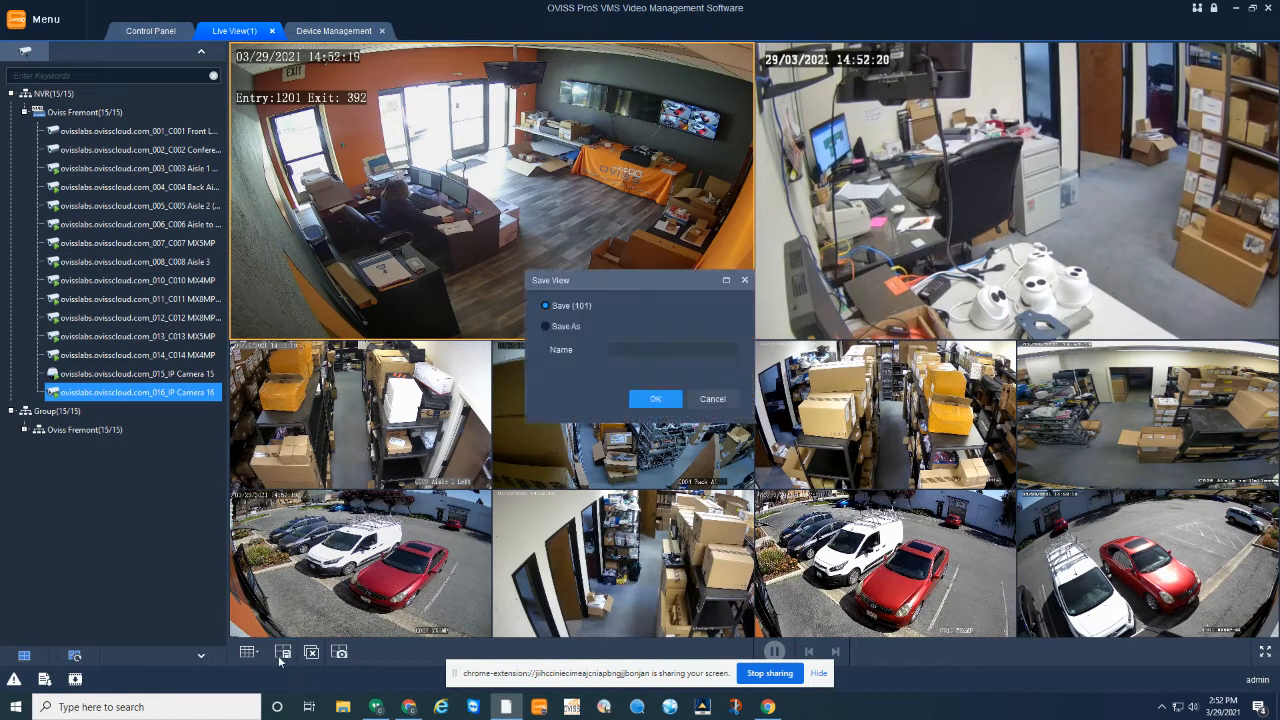
{"action": "left_click", "coordinate": [558, 327]}
{"action": "left_click", "coordinate": [640, 350]}
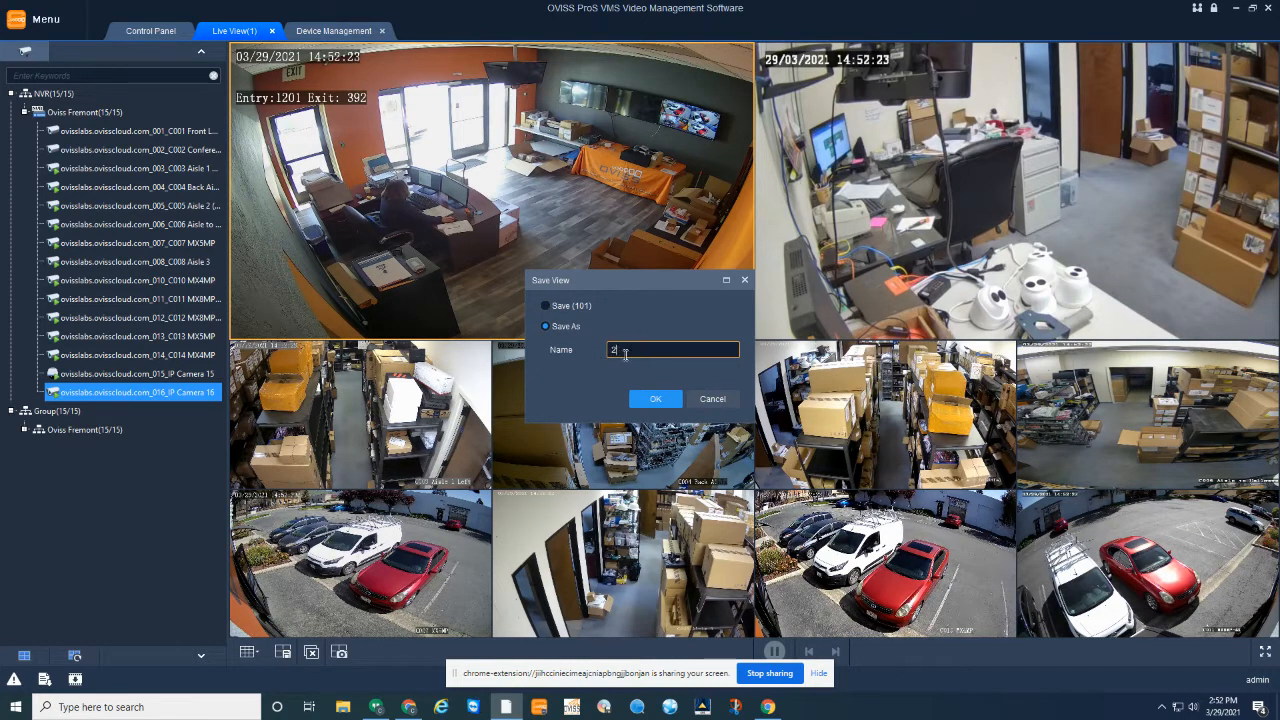
{"action": "left_click", "coordinate": [638, 398]}
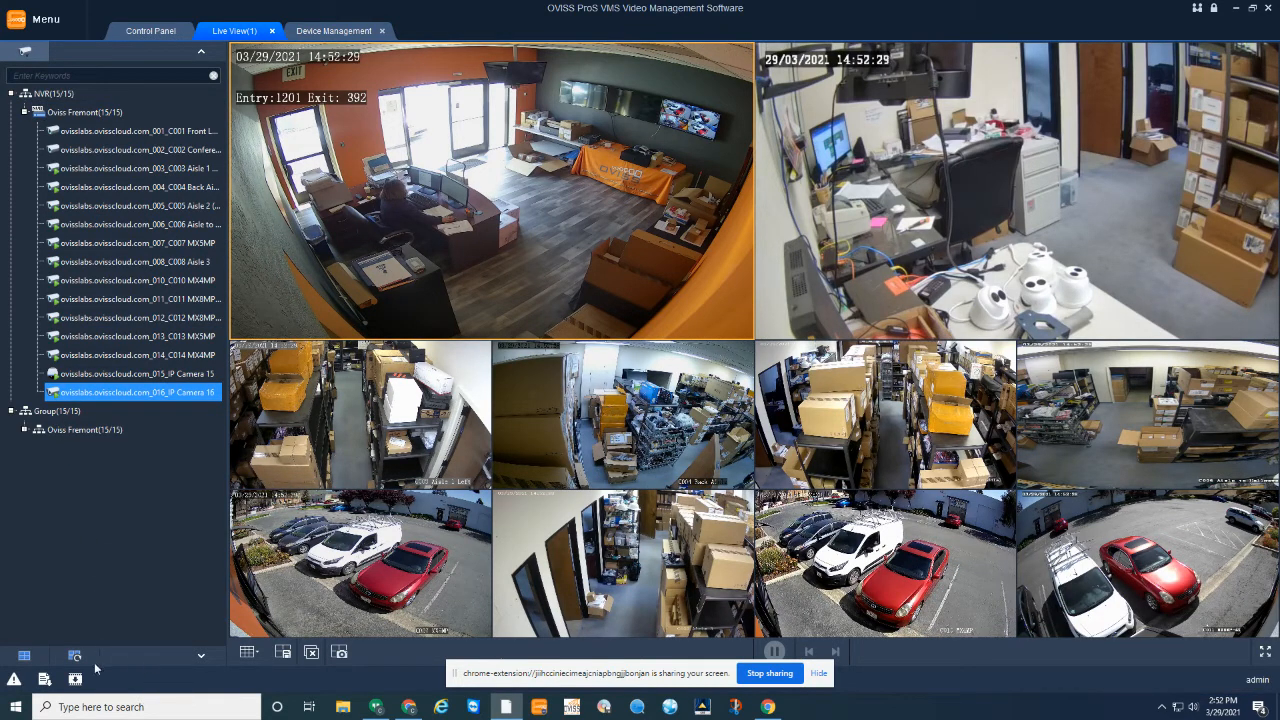
Switch the live view between the custom views 101 and 202, ending on 101
{"action": "left_click", "coordinate": [23, 658]}
{"action": "left_click", "coordinate": [87, 261]}
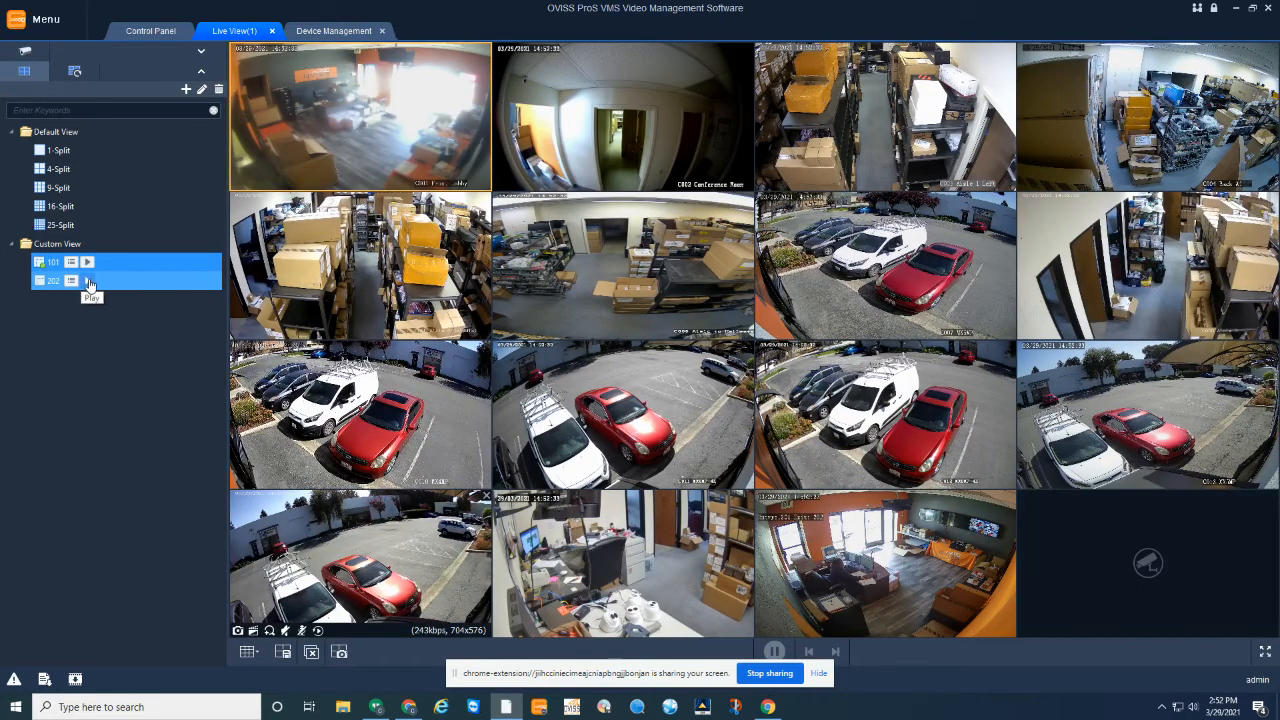
{"action": "left_click", "coordinate": [87, 280]}
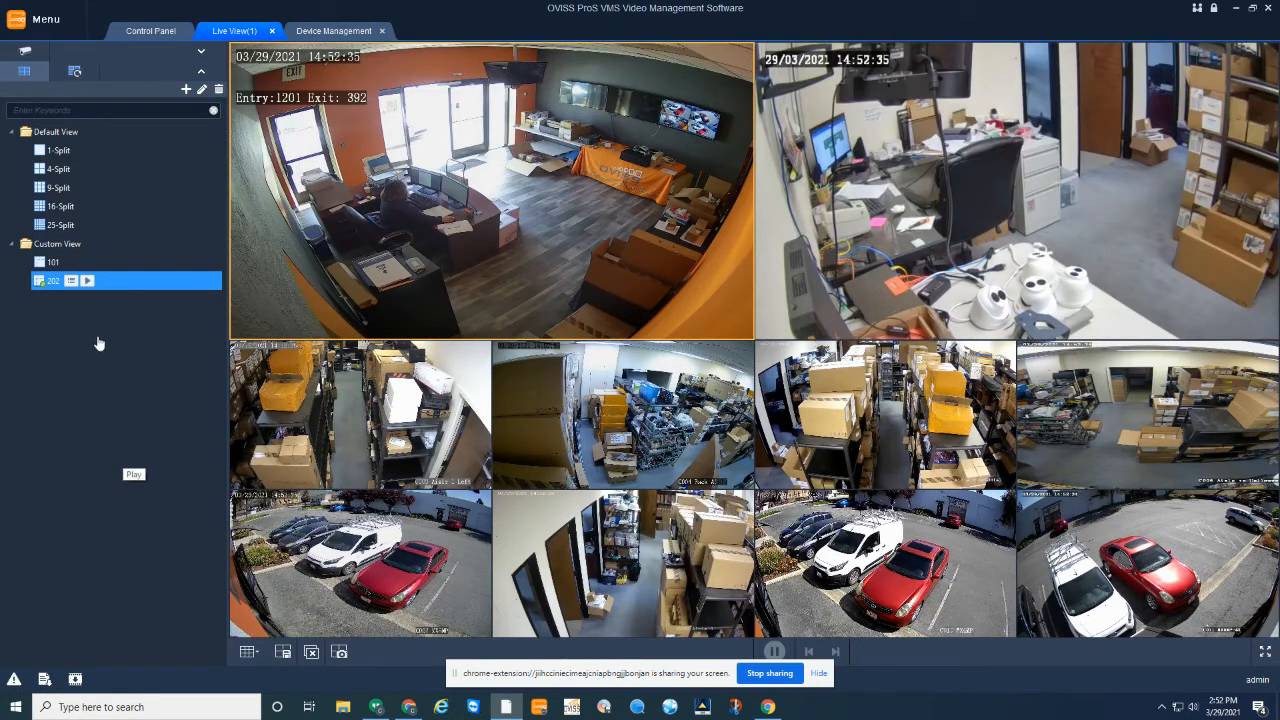
{"action": "left_click", "coordinate": [87, 262]}
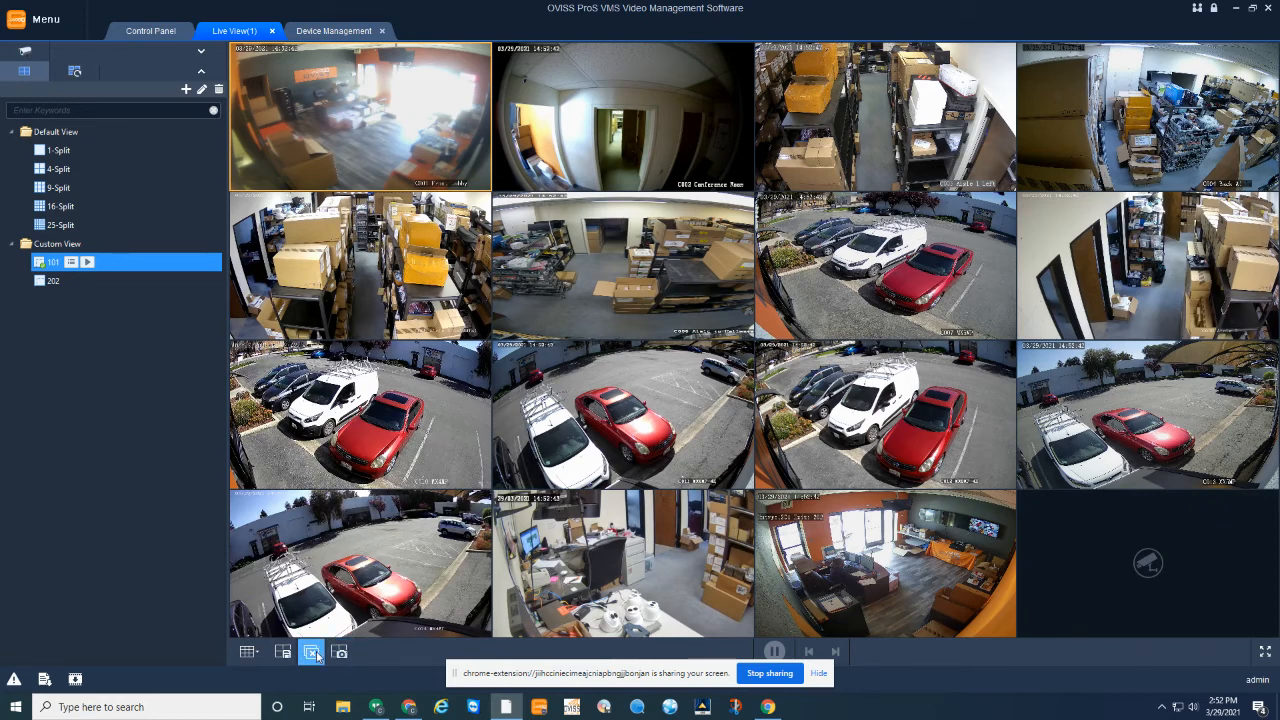
Close all camera windows and bring the cameras back by playing custom views 101 and 202, repeating the close and replay for 202
{"action": "left_click", "coordinate": [314, 653]}
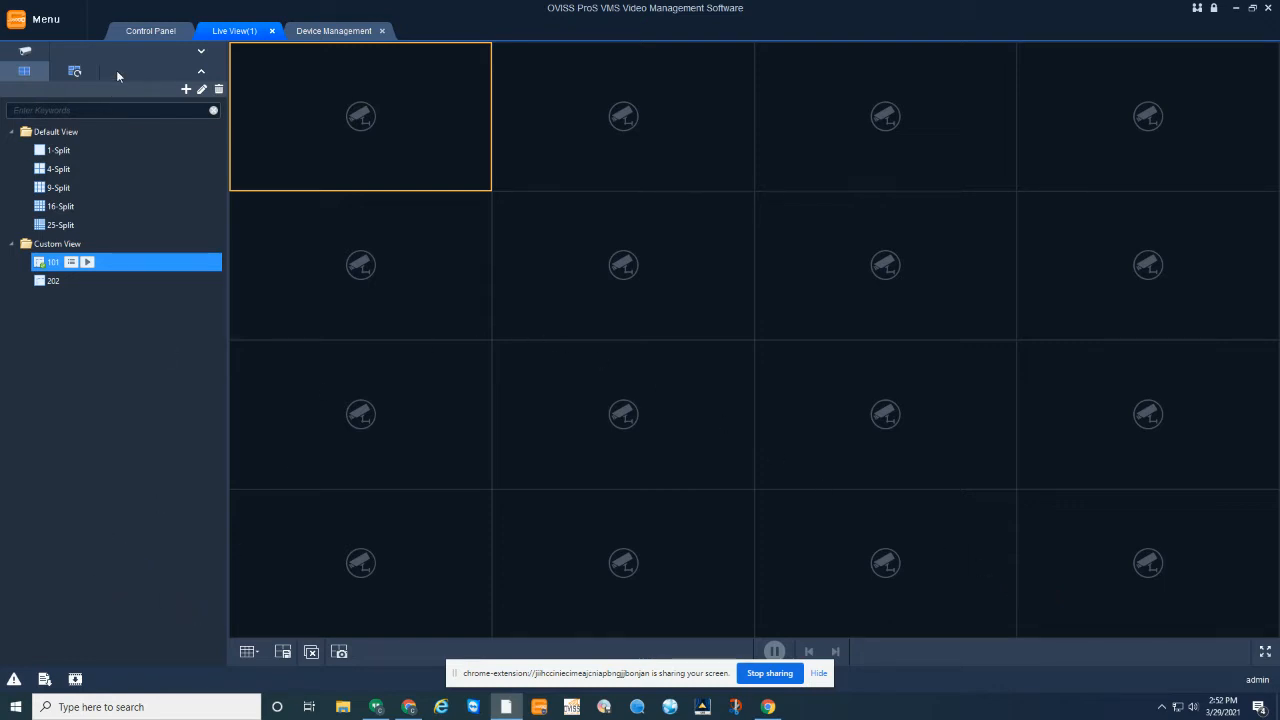
{"action": "left_click", "coordinate": [85, 262]}
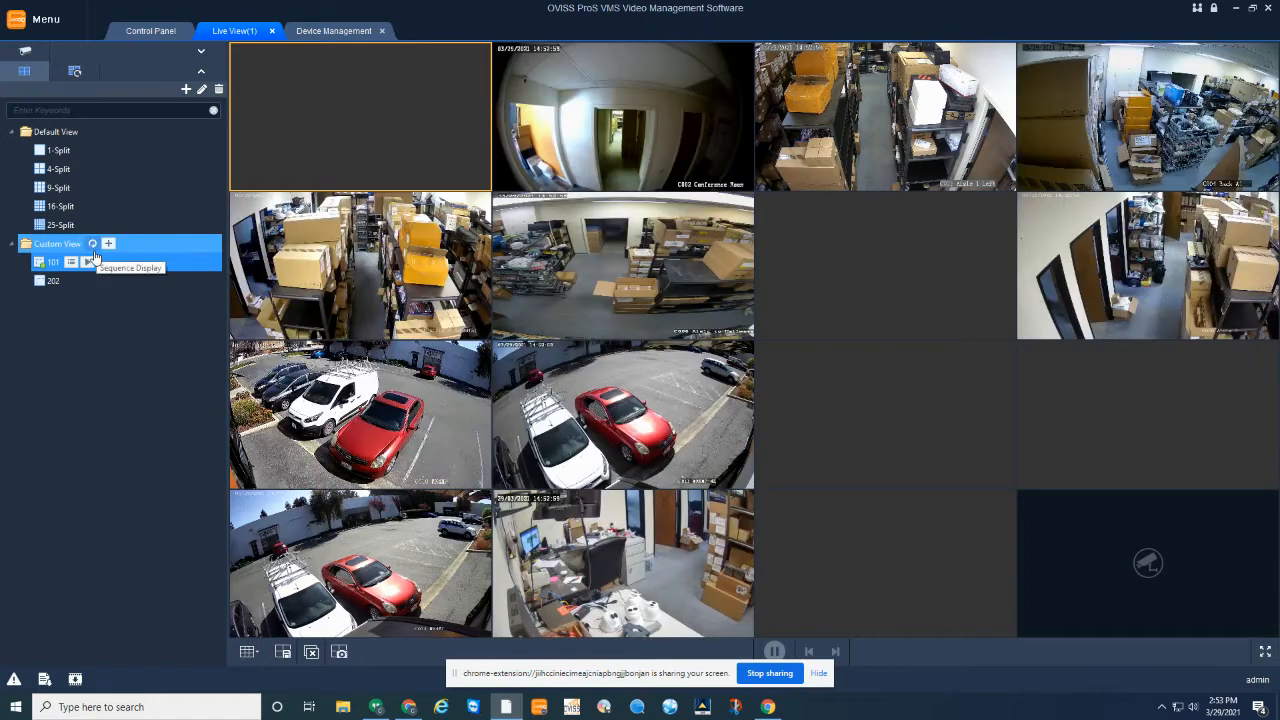
{"action": "left_click", "coordinate": [87, 281]}
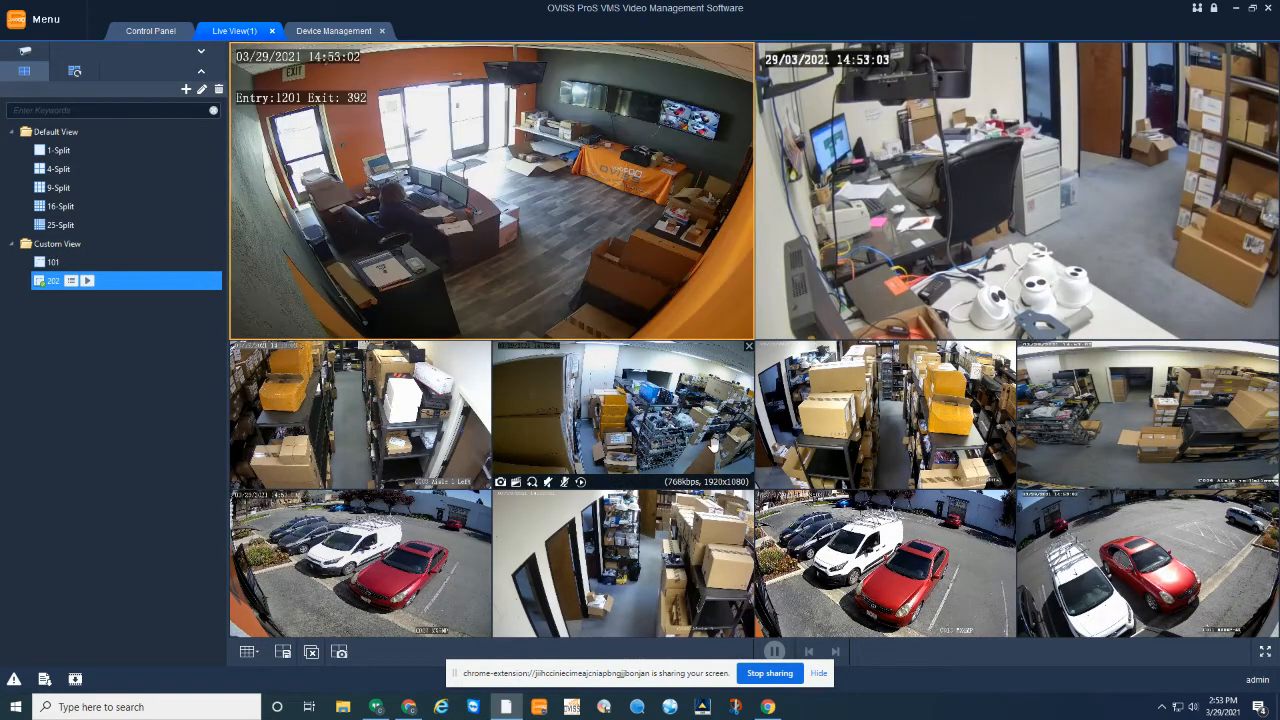
{"action": "left_click", "coordinate": [310, 652]}
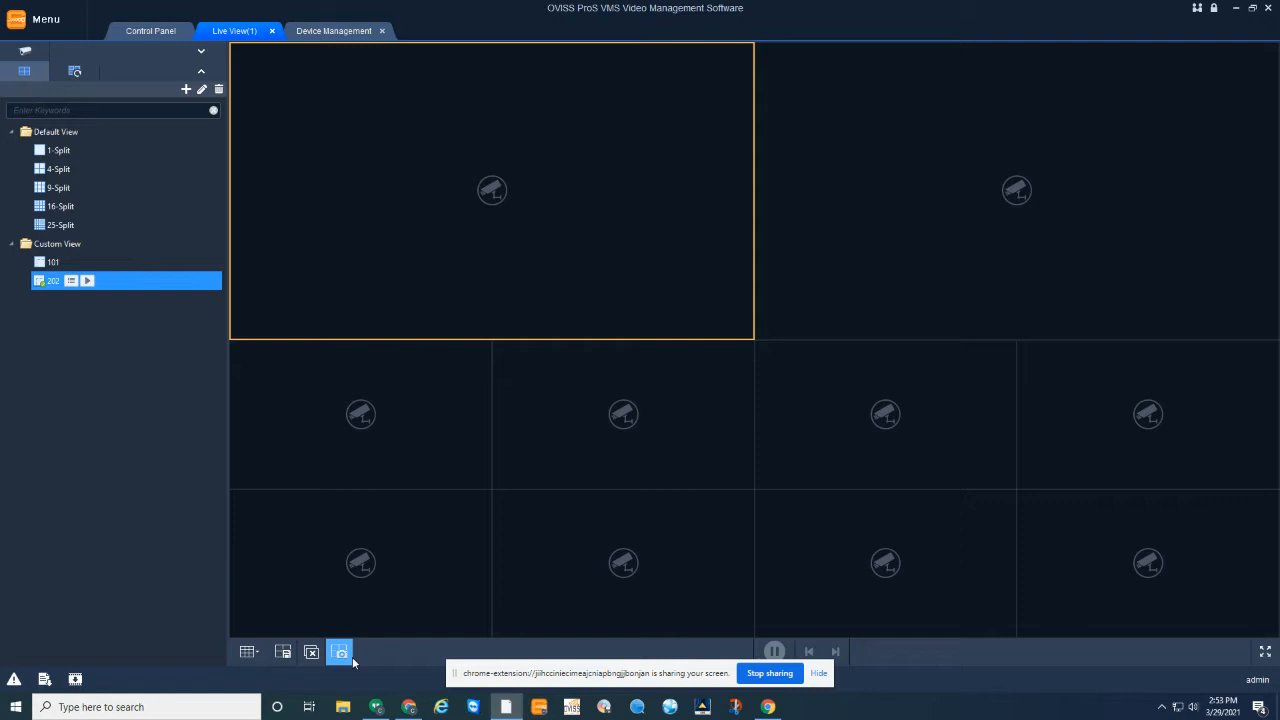
{"action": "left_click", "coordinate": [87, 283]}
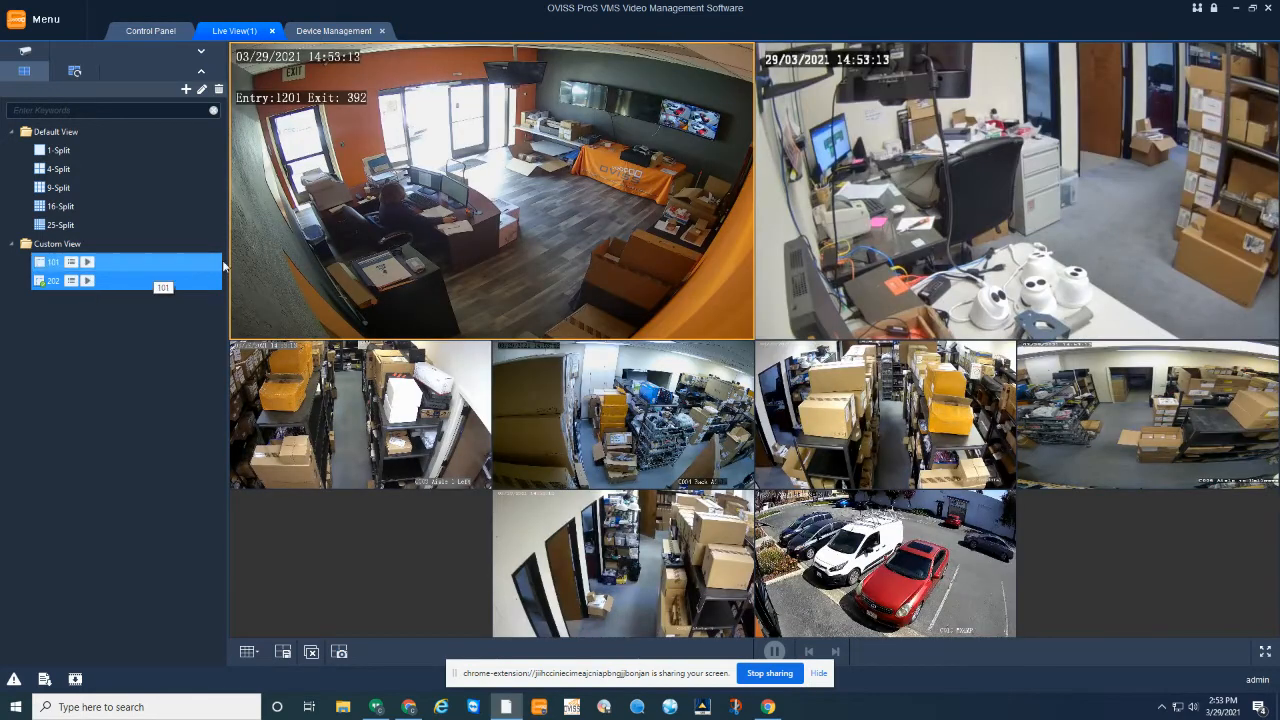
Enlarge the IP Camera 16 window, then take snapshots of all displayed cameras and advance to the next snapshot notification
{"action": "double_click", "coordinate": [562, 301]}
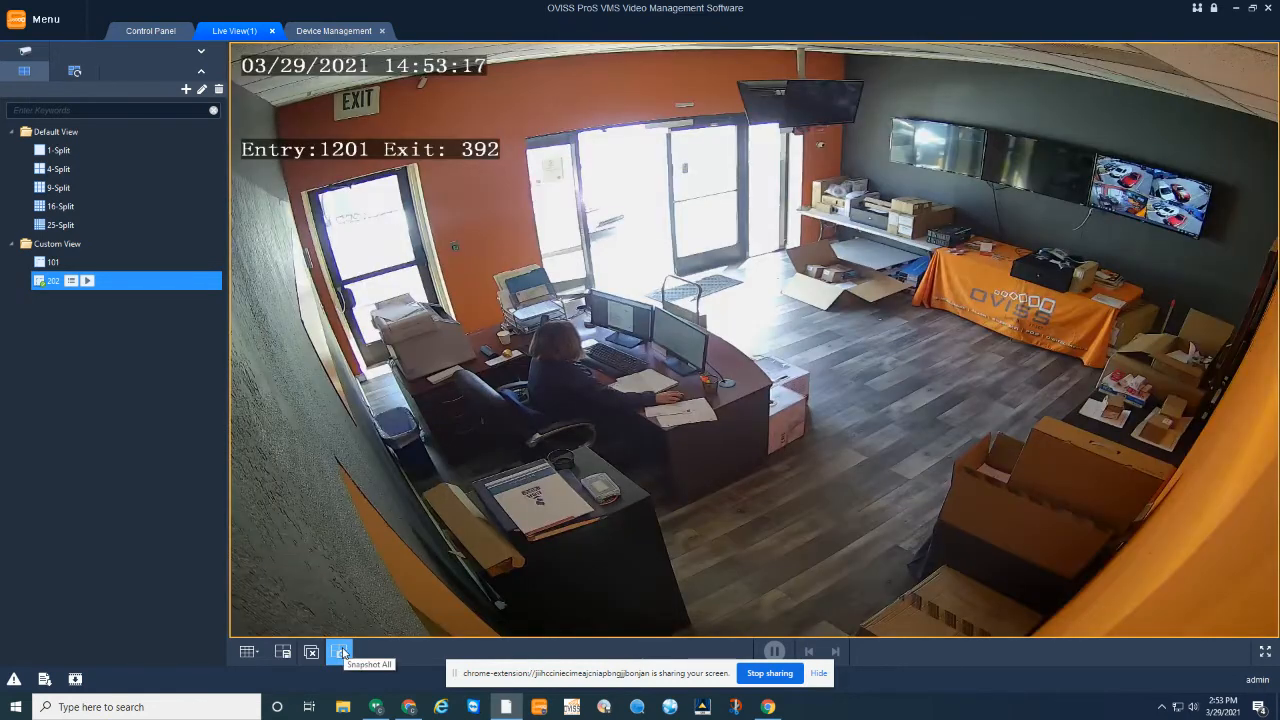
{"action": "left_click", "coordinate": [341, 652]}
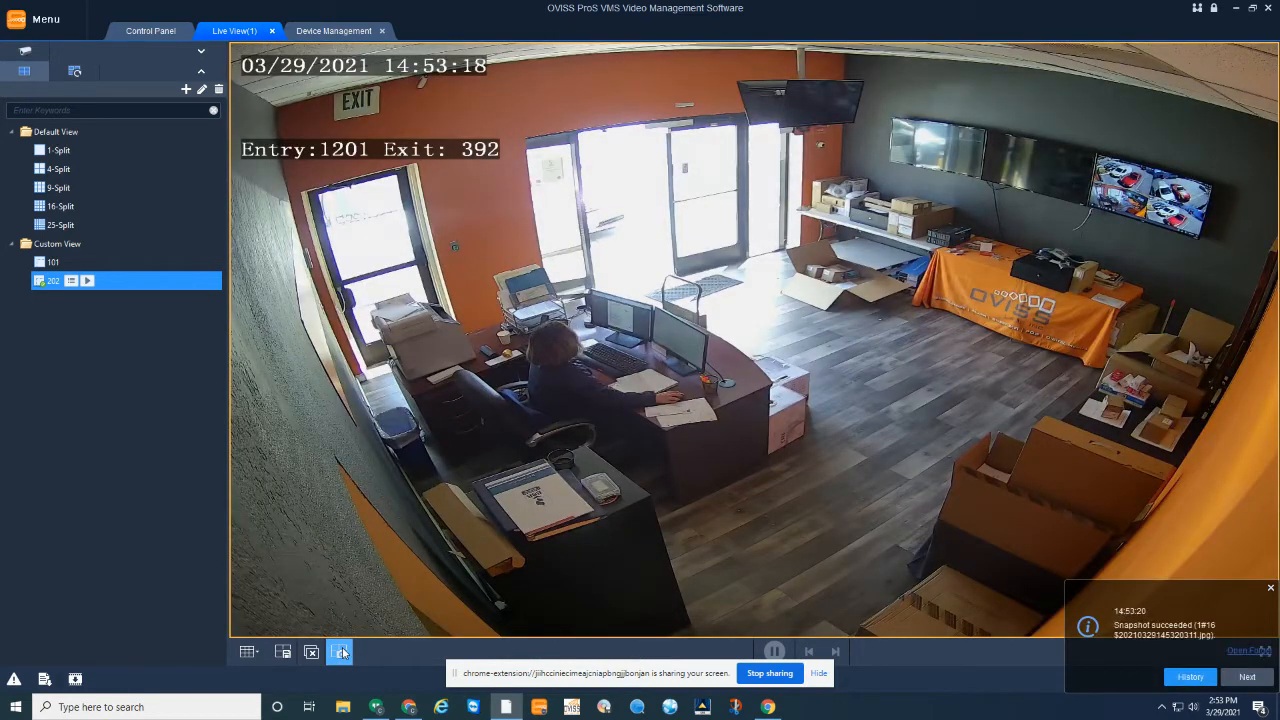
{"action": "left_click", "coordinate": [1249, 677]}
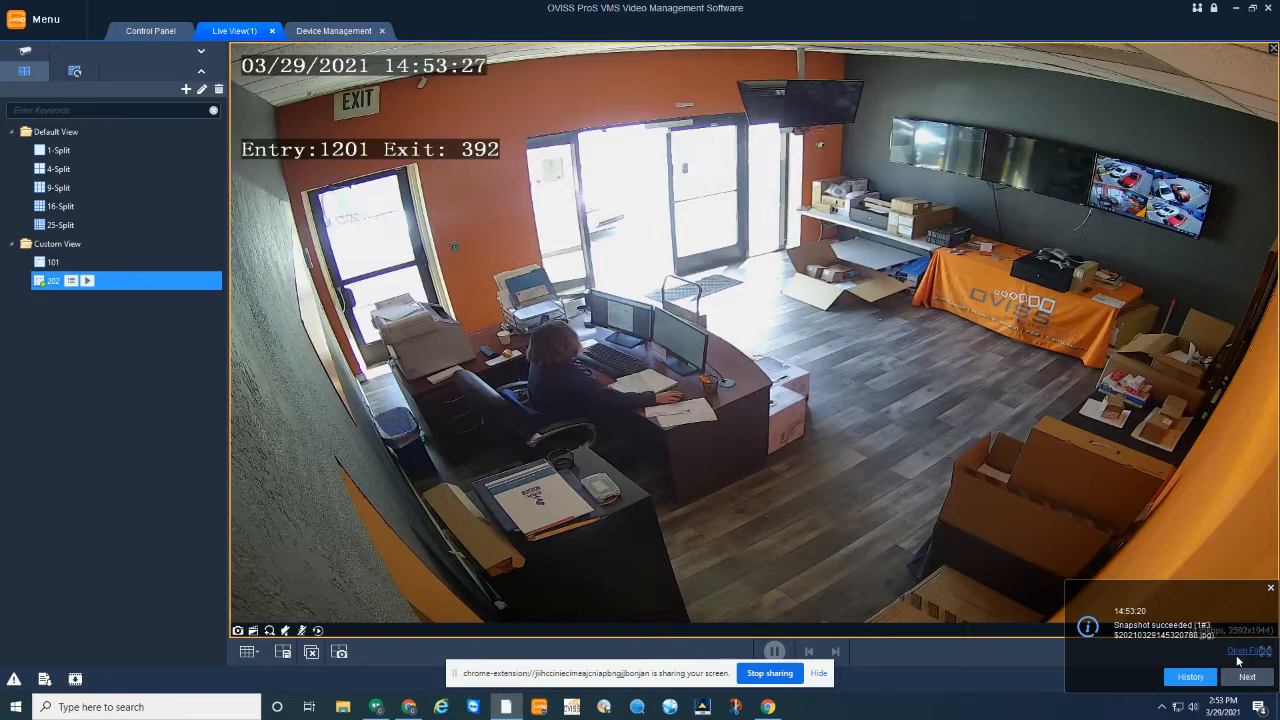
Open the snapshot folder to view the saved C004 Back Aisle image, then return to the 10-window live view
{"action": "left_click", "coordinate": [1247, 651]}
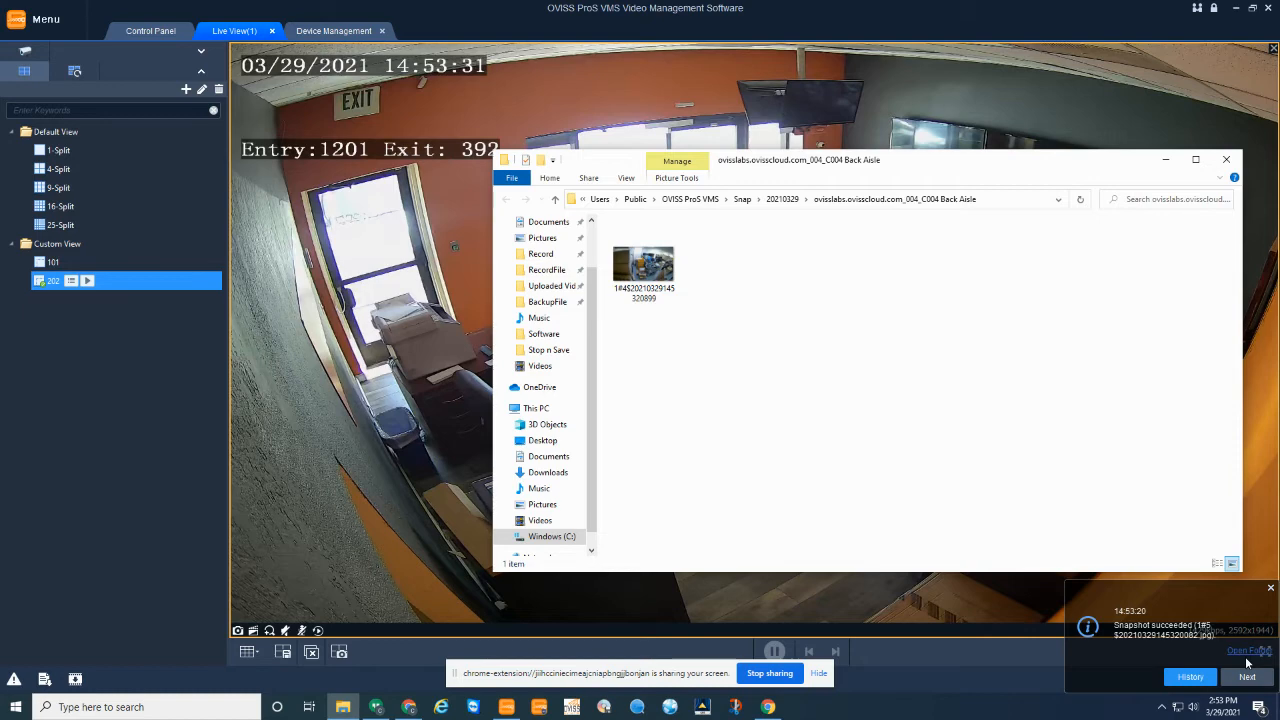
{"action": "left_click", "coordinate": [632, 268]}
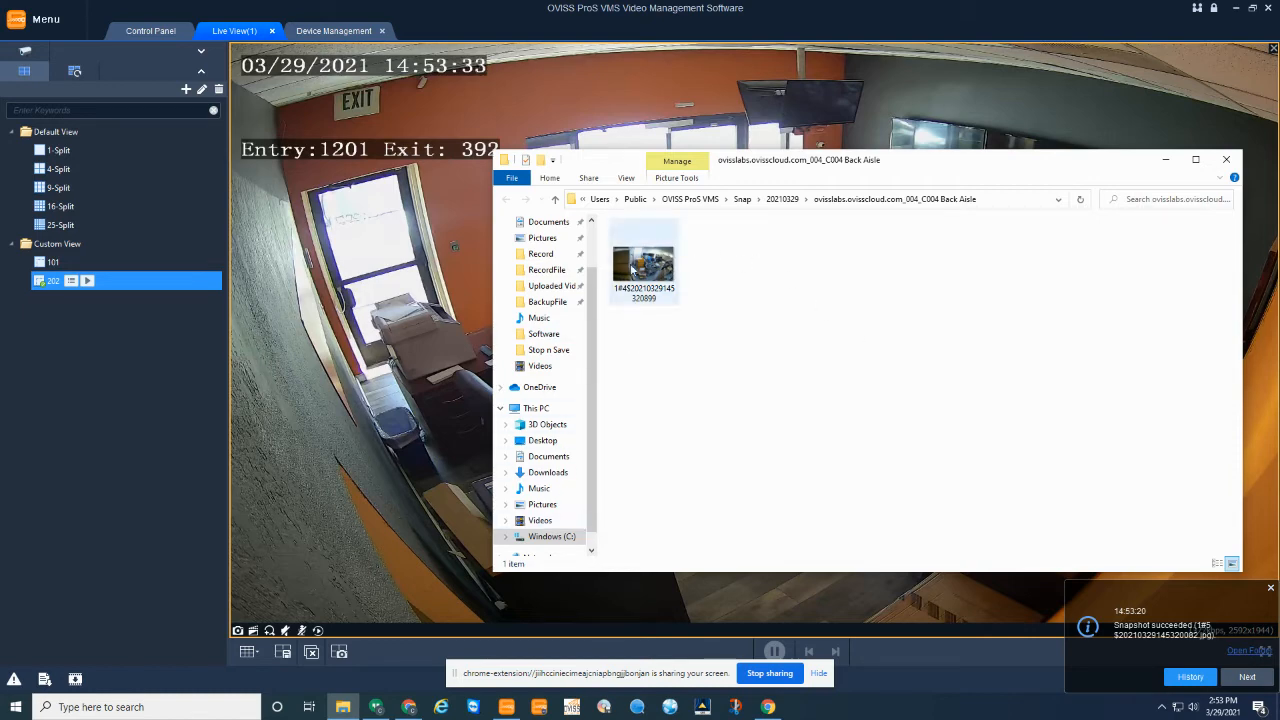
{"action": "double_click", "coordinate": [632, 268]}
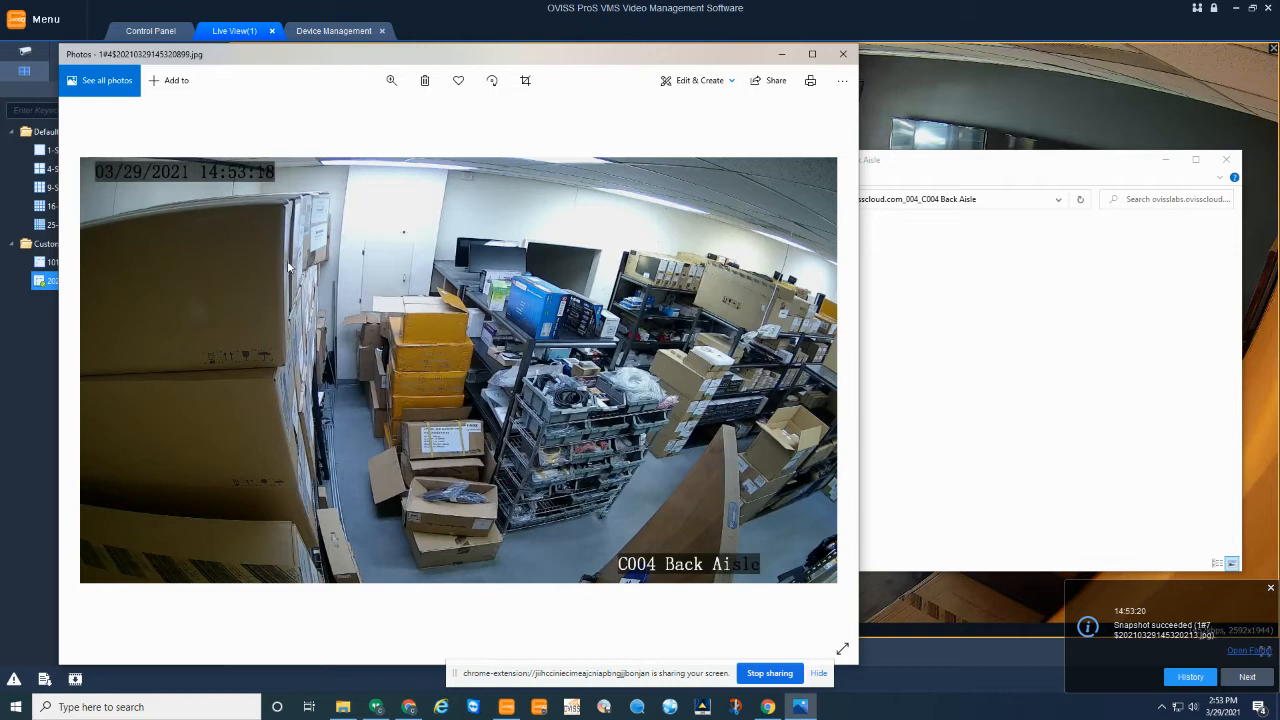
{"action": "left_click", "coordinate": [843, 54]}
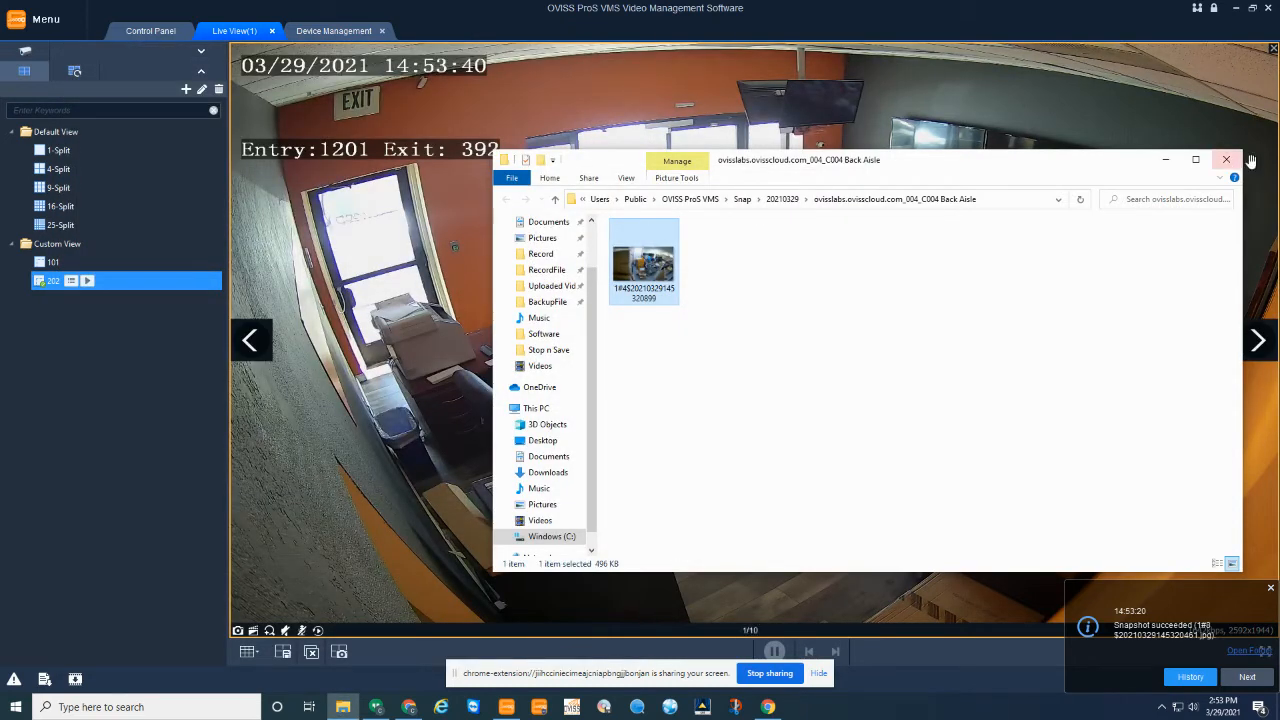
{"action": "left_click", "coordinate": [139, 170]}
{"action": "double_click", "coordinate": [90, 281]}
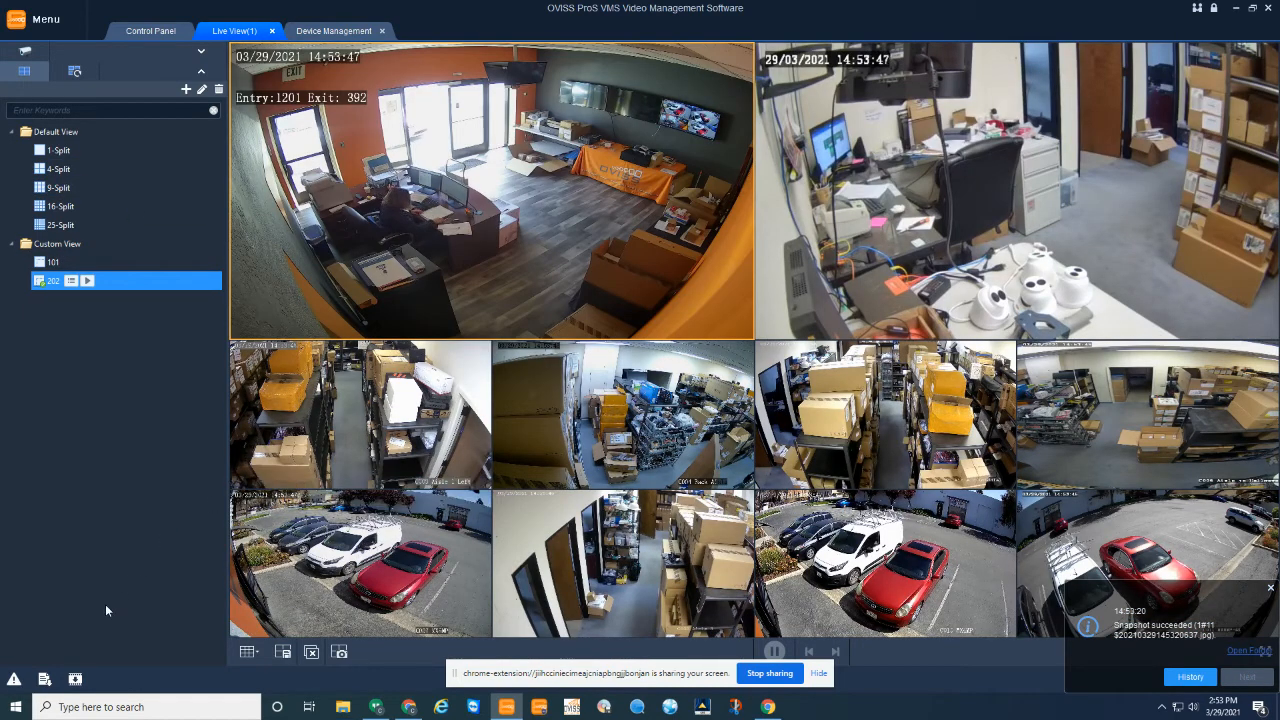
Display all cameras of the Oviss Fremont NVR in the live view and enlarge C001 Front Lobby
{"action": "left_click", "coordinate": [200, 51]}
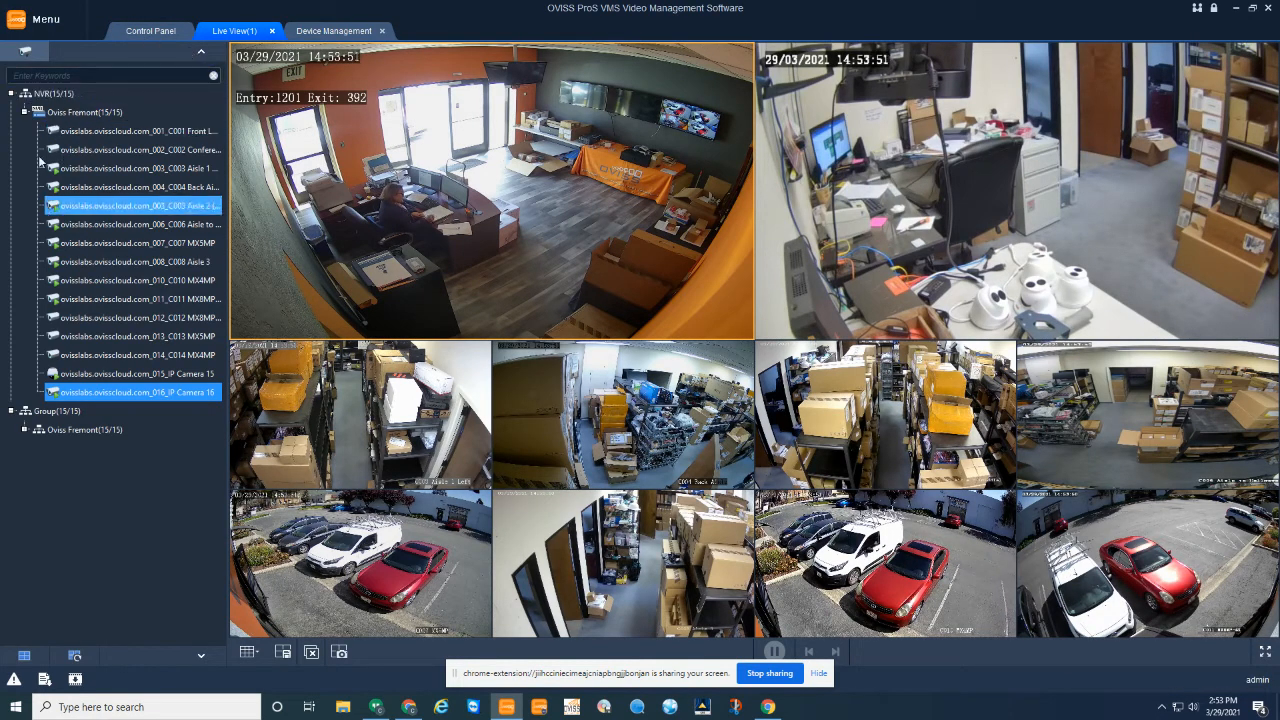
{"action": "double_click", "coordinate": [82, 113]}
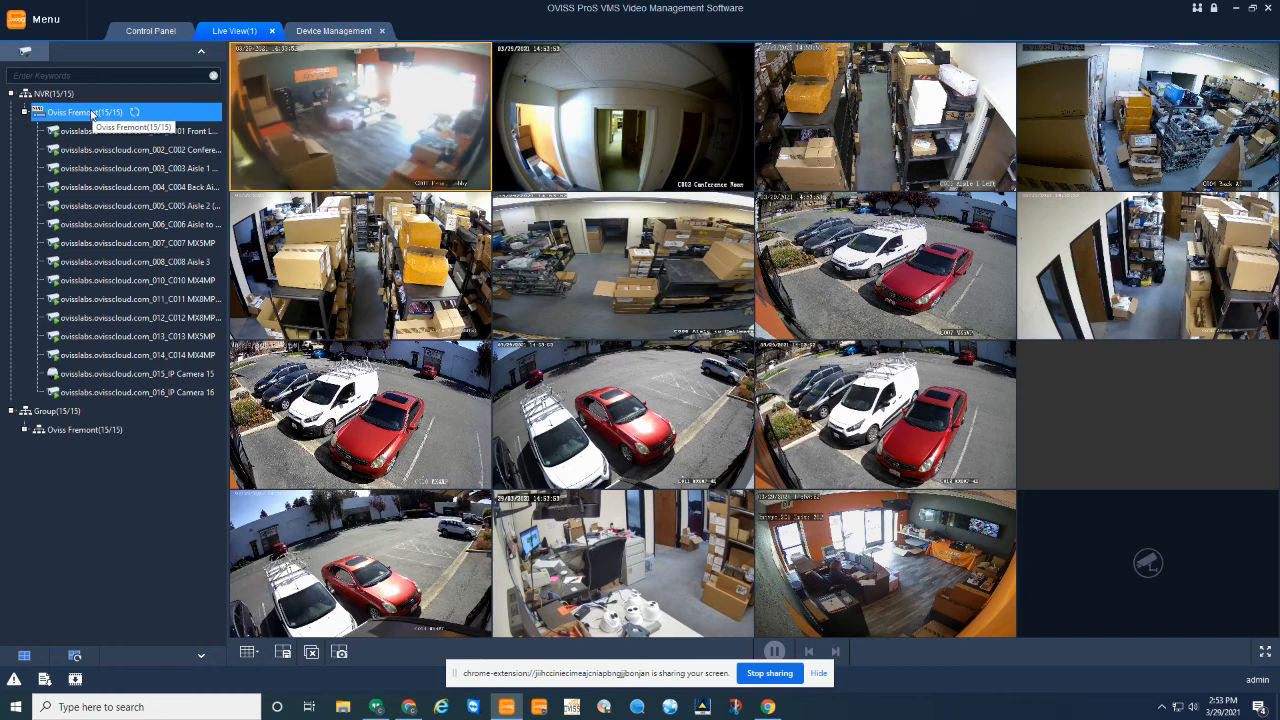
{"action": "double_click", "coordinate": [295, 131]}
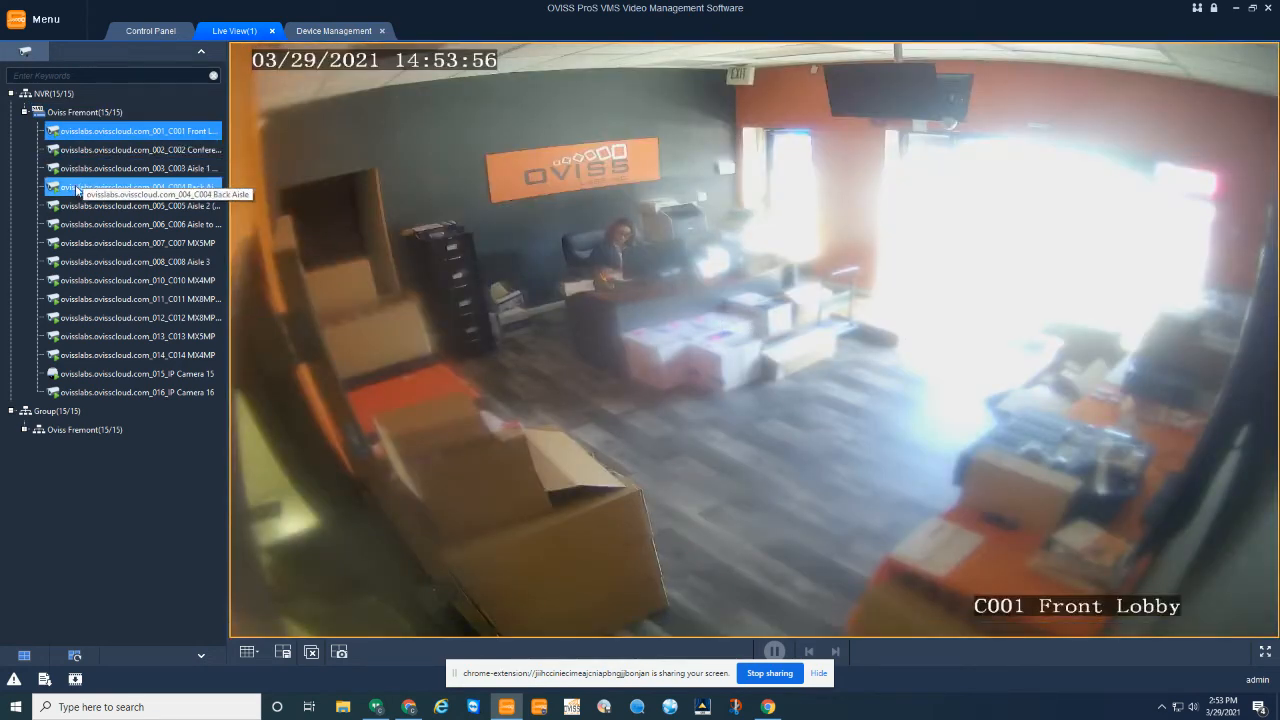
Show C004 Back Aisle as the single enlarged camera and collapse the Oviss Fremont camera list under NVR
{"action": "left_click", "coordinate": [140, 187]}
{"action": "double_click", "coordinate": [382, 234]}
{"action": "double_click", "coordinate": [155, 187]}
{"action": "double_click", "coordinate": [315, 120]}
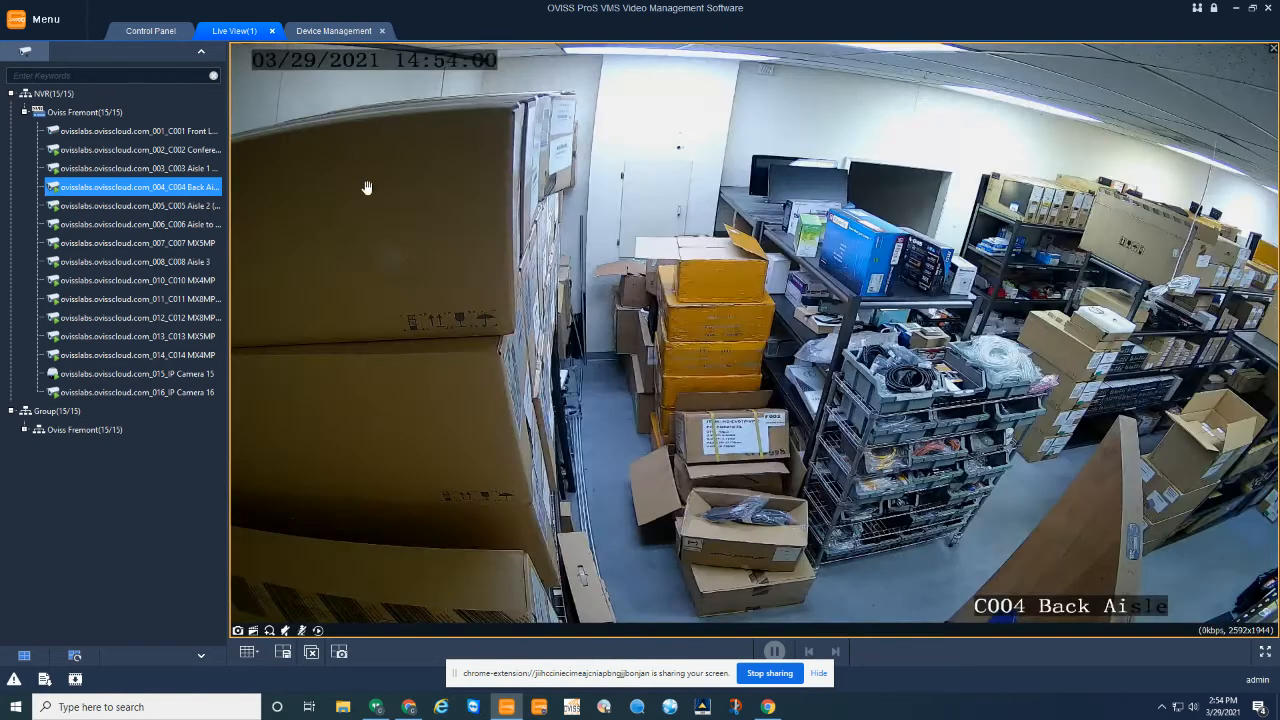
{"action": "left_click", "coordinate": [24, 112]}
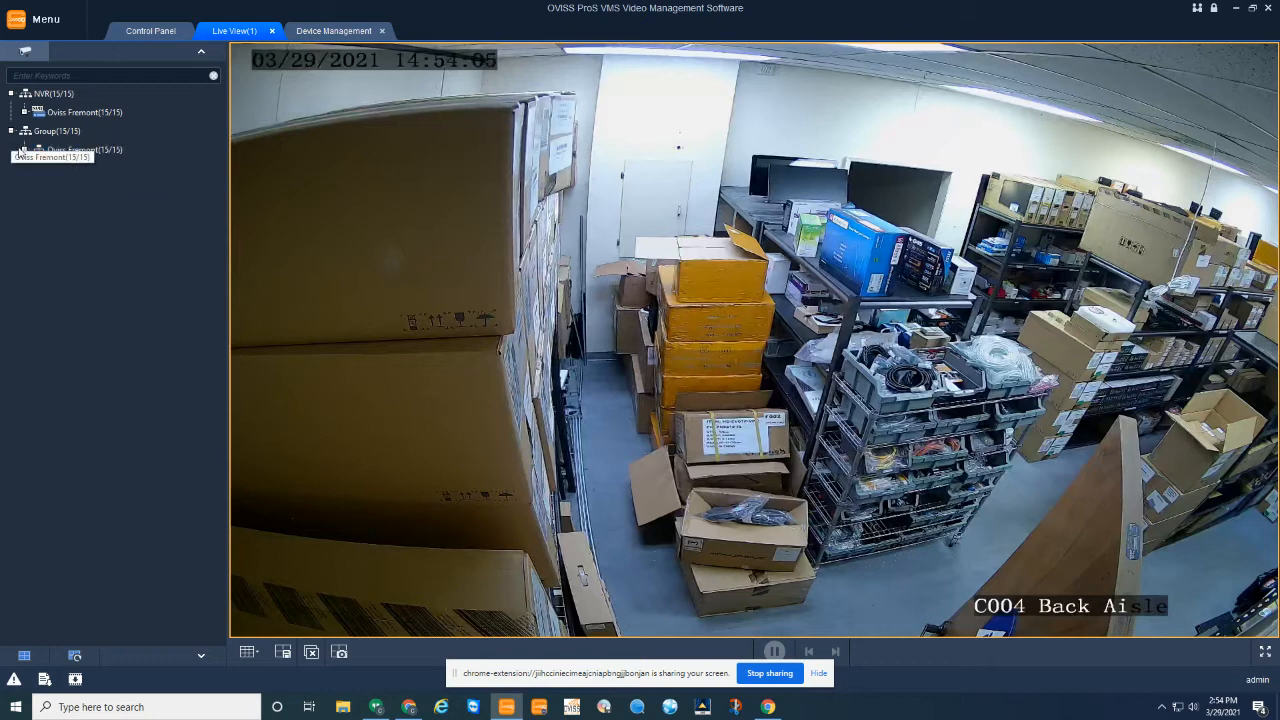